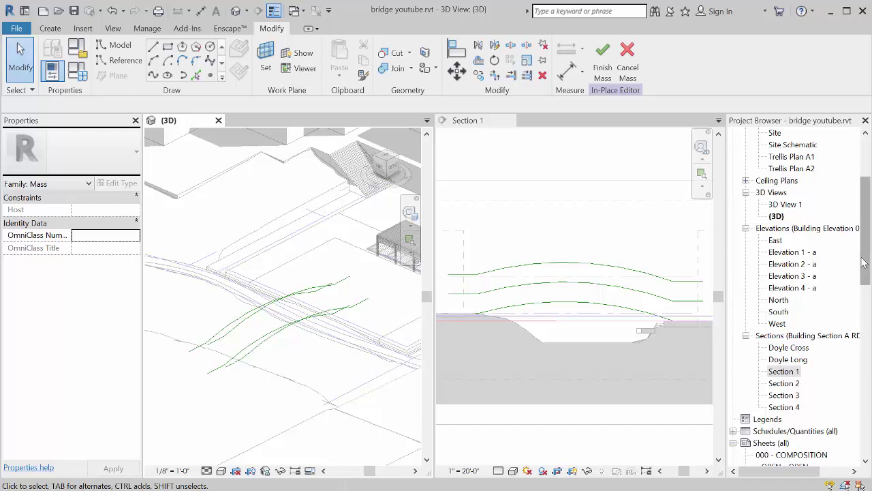
- Open the Site floor plan, zoom in to check it, then close it
left_click_drag(867, 257, 867, 219)
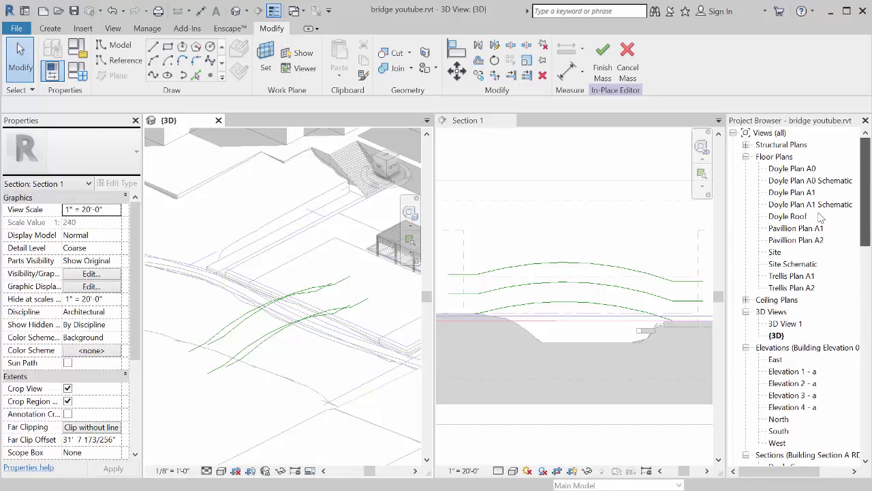
left_click(775, 252)
double_click(777, 253)
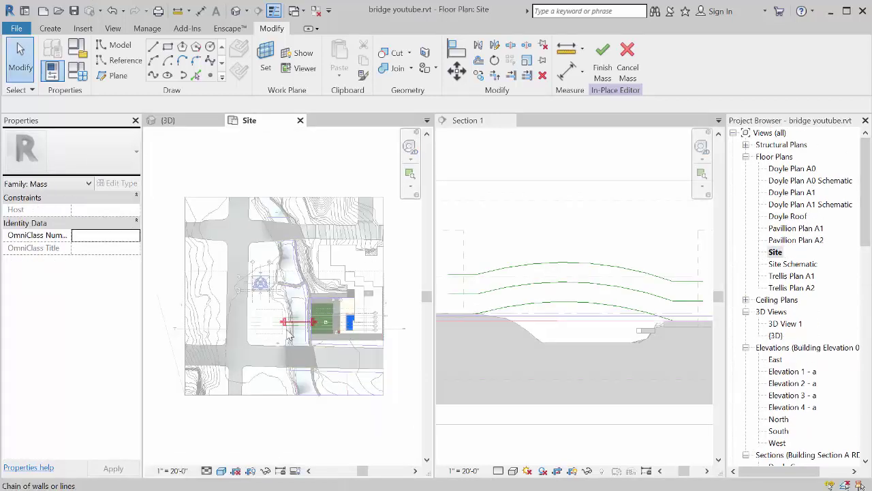
scroll(290, 332, "up", 2)
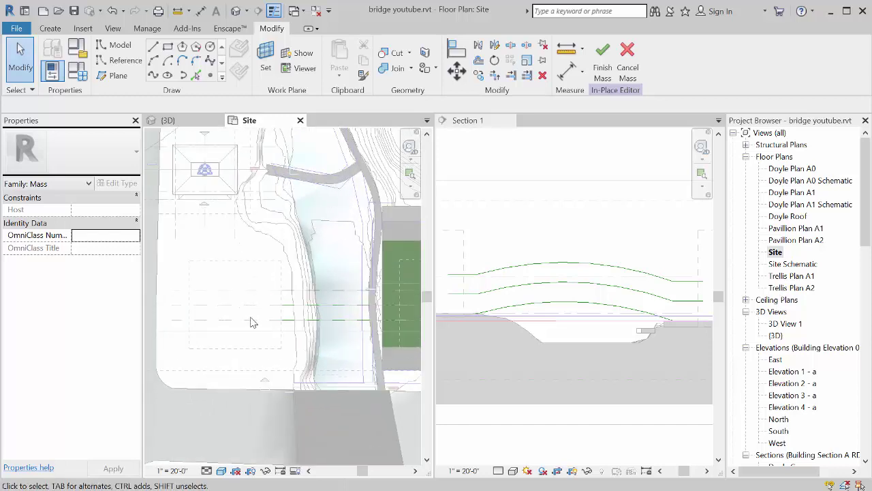
left_click(300, 120)
- Orbit the 3D view around the green bridge curves and finish the in-place mass
middle_click_drag(309, 330, 320, 344, "shift")
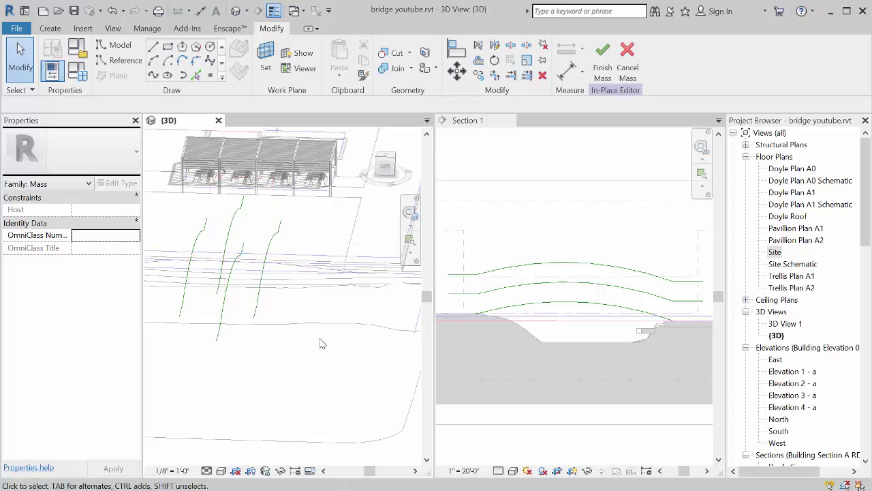
middle_click_drag(322, 343, 265, 362, "shift")
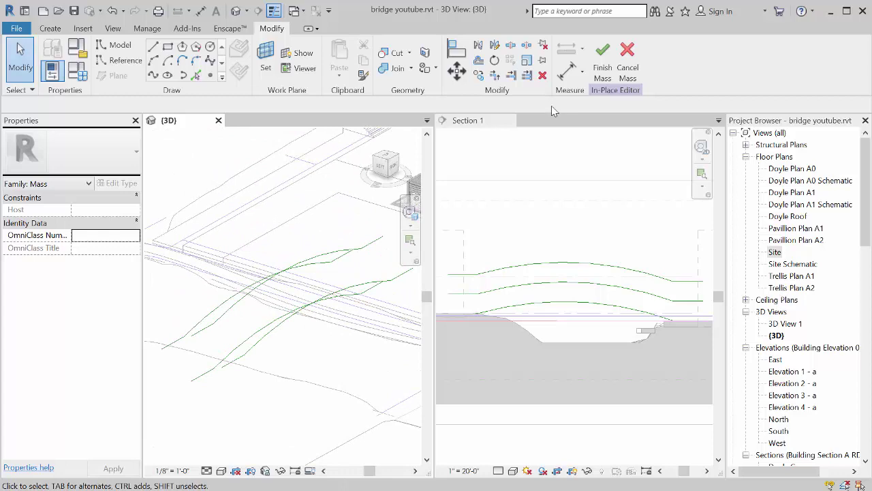
left_click(602, 58)
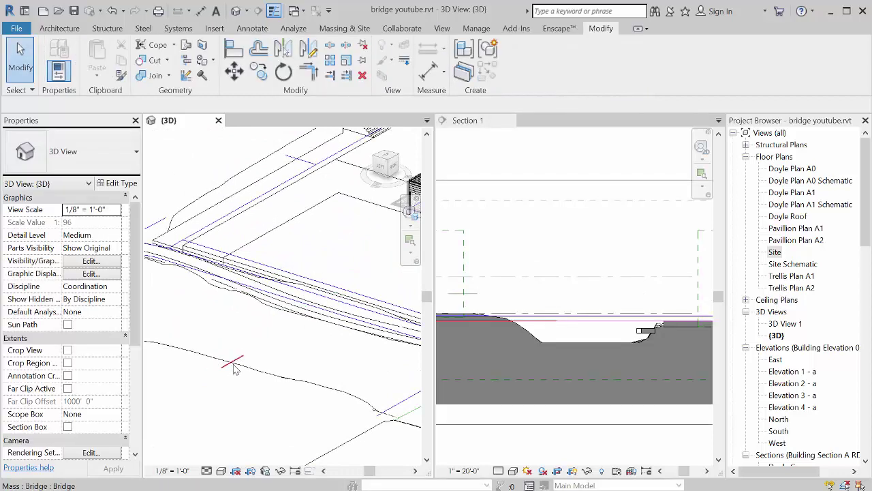
- Clear the selection and start a Model In-Place component from the Architecture tab
left_click(233, 368)
key("Escape")
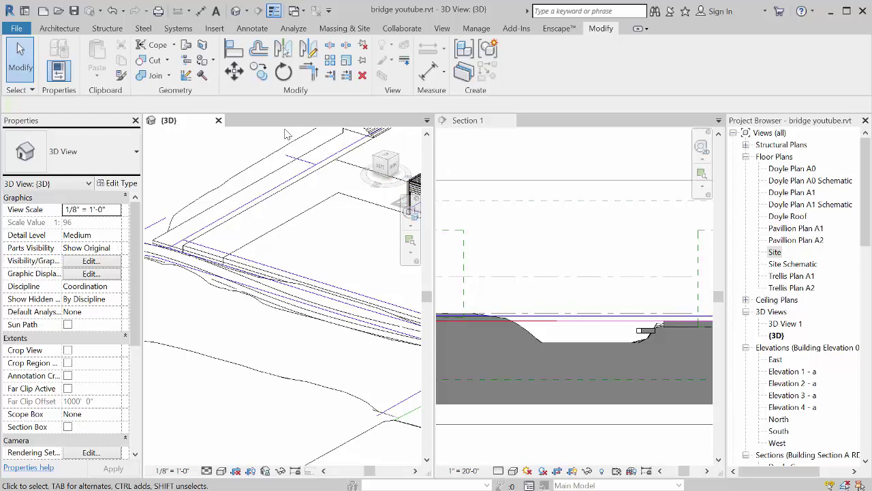
left_click(65, 31)
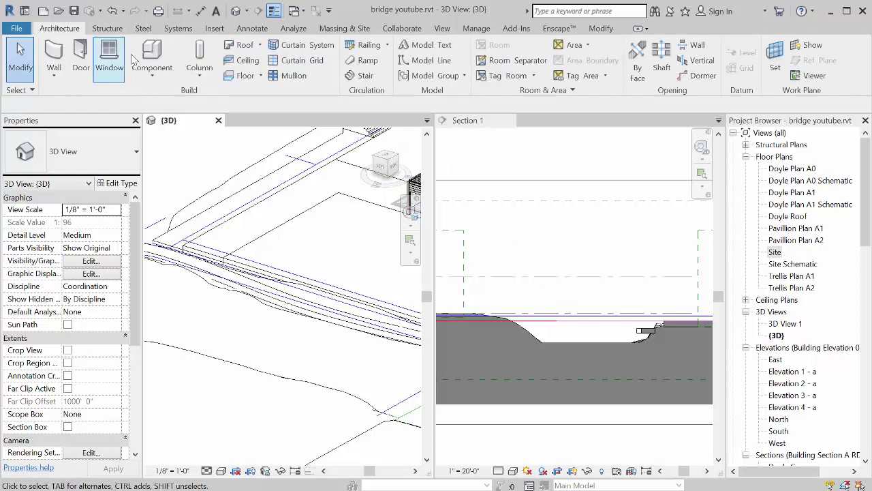
left_click(154, 77)
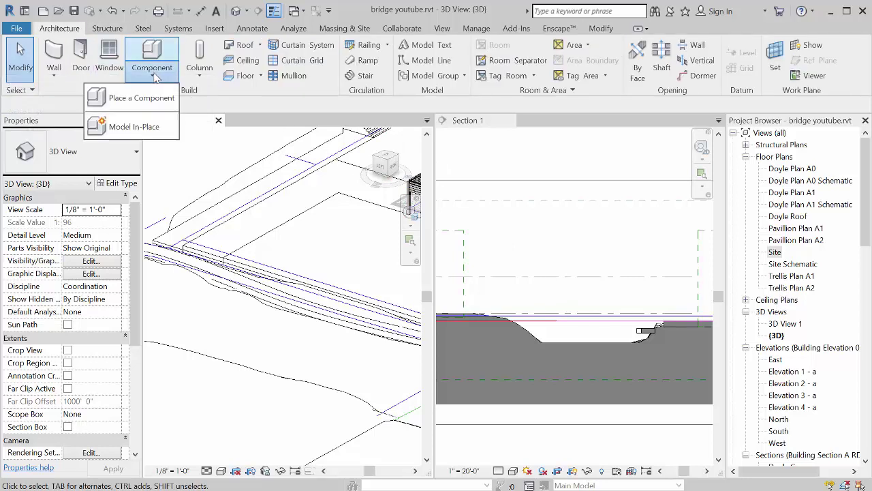
left_click(135, 127)
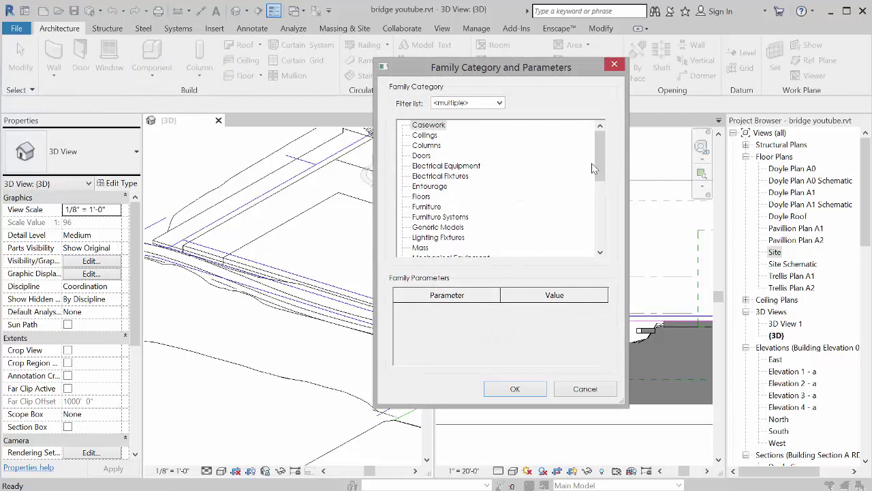
- Choose the Mass category and name the new in-place mass 'Br 01'
left_click_drag(600, 162, 600, 177)
left_click(420, 206)
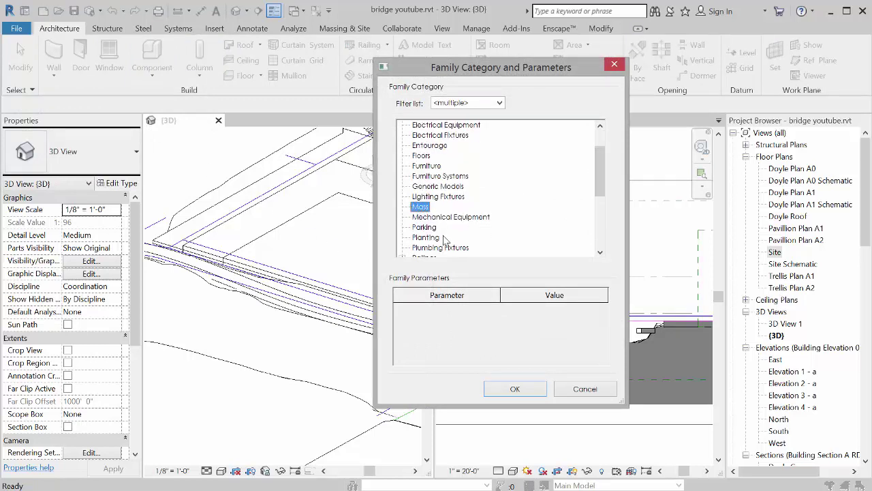
left_click(515, 389)
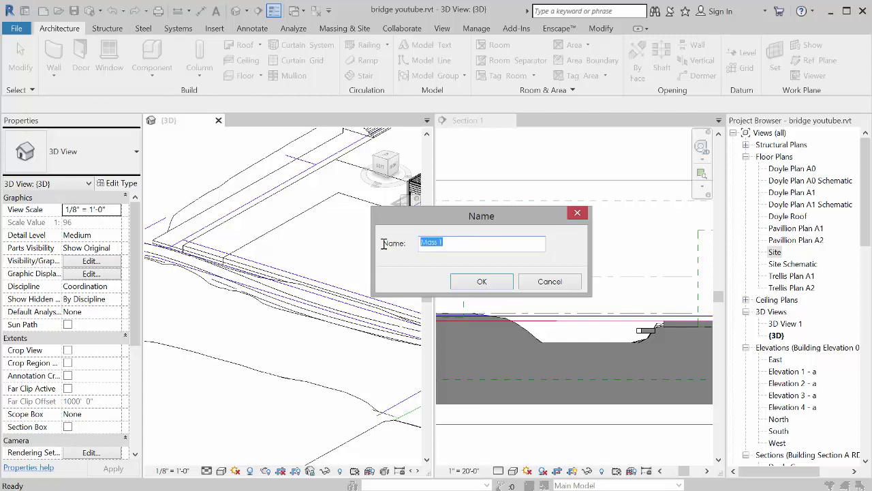
type("Br 01")
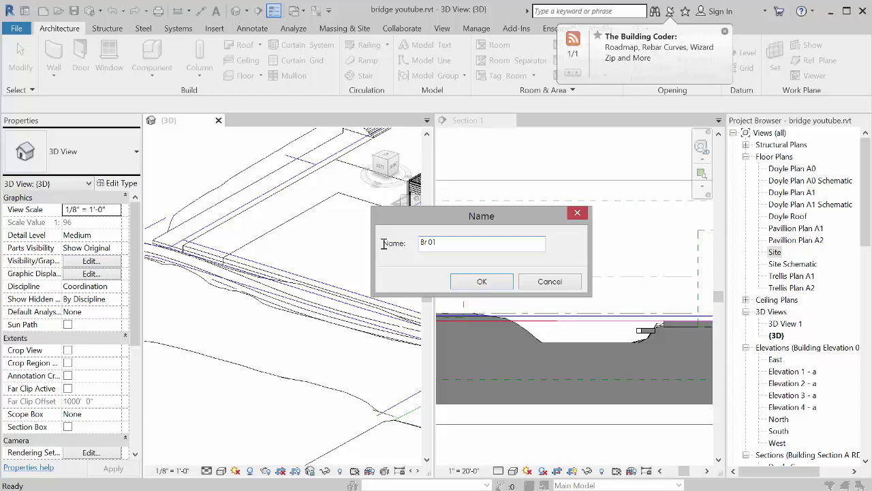
key("Return")
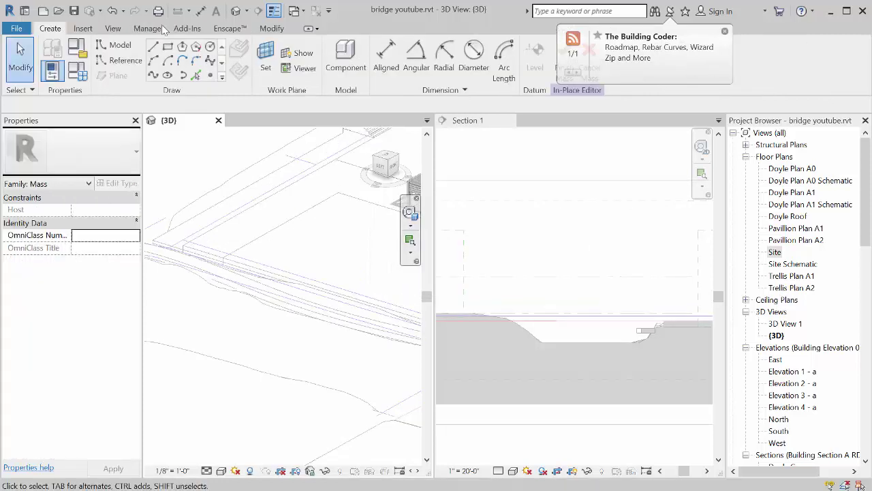
- Dismiss the notification, then zoom and pan Section 1 to center the ground slope
left_click(726, 32)
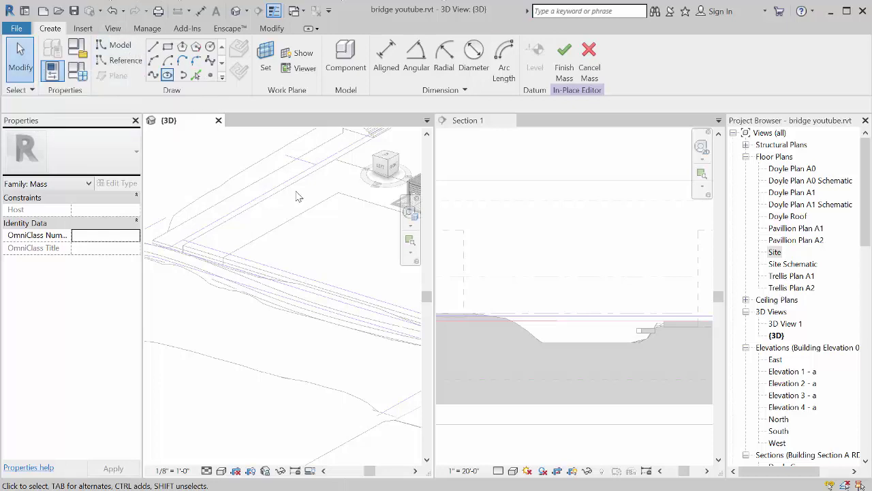
left_click(575, 287)
scroll(485, 296, "up", 3)
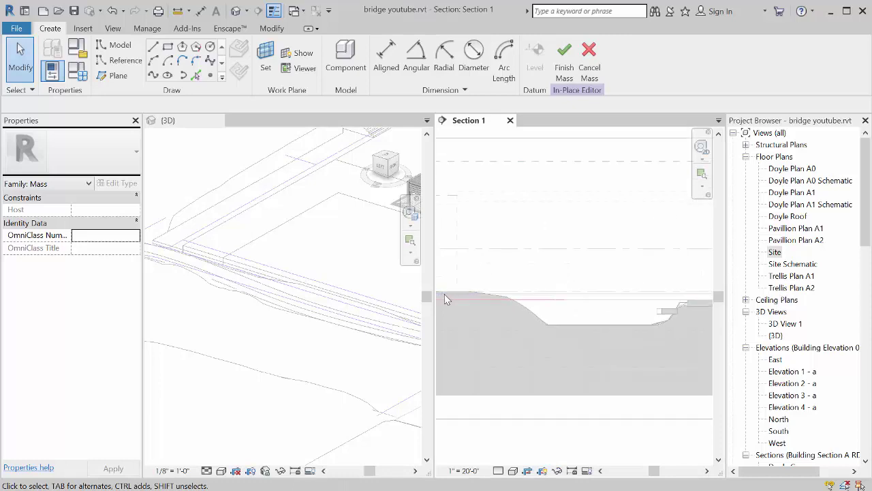
scroll(453, 298, "up", 3)
scroll(609, 292, "down", 3)
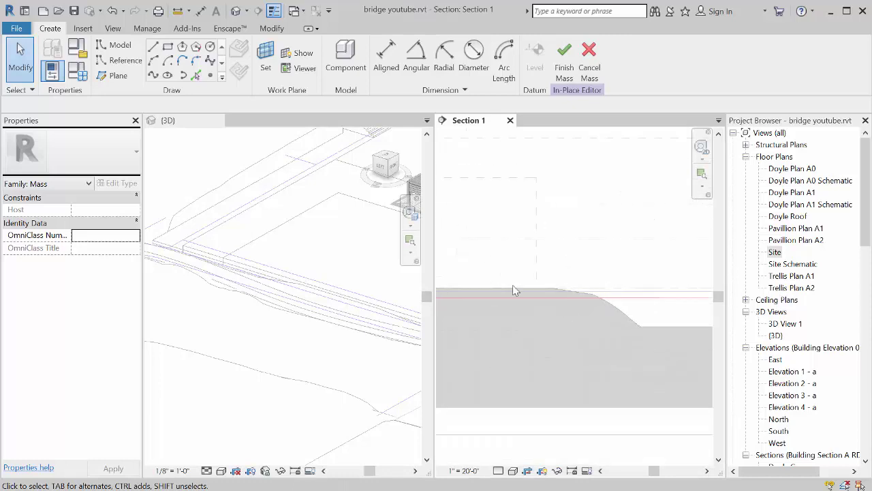
middle_click_drag(592, 306, 580, 319)
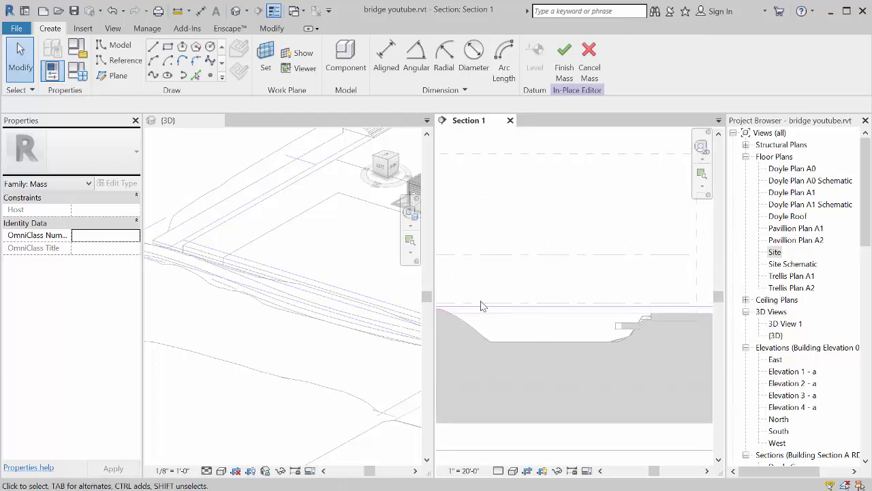
middle_click_drag(520, 294, 609, 288)
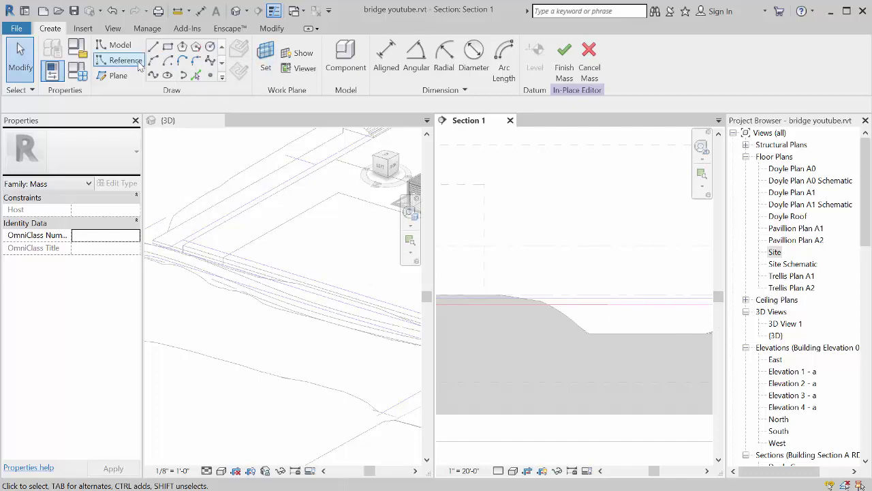
- Set the work plane to Reference Plane : bm
left_click(264, 54)
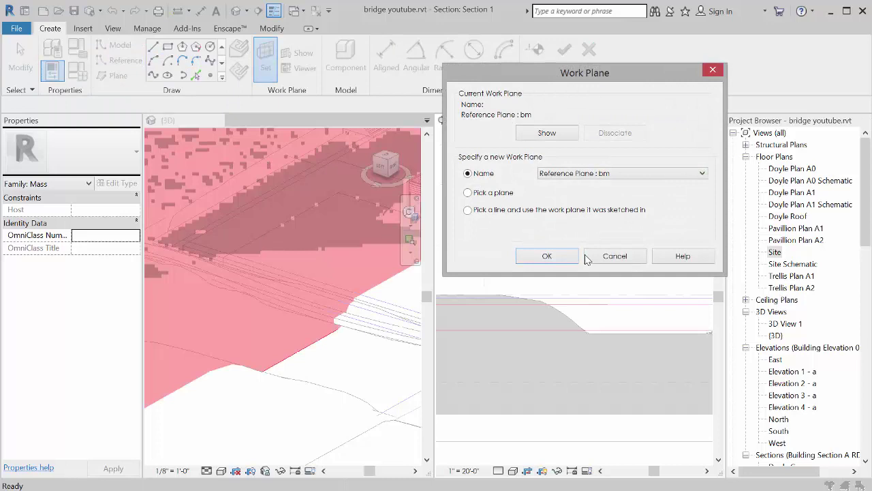
left_click(648, 175)
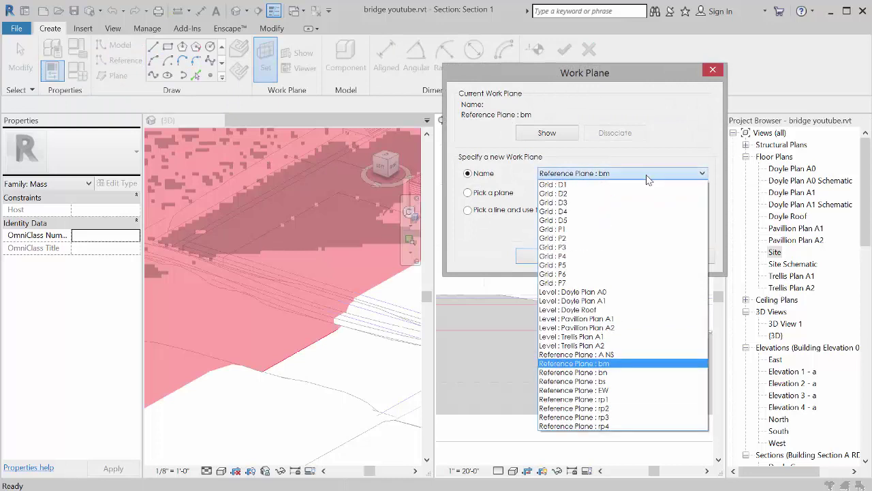
left_click(613, 363)
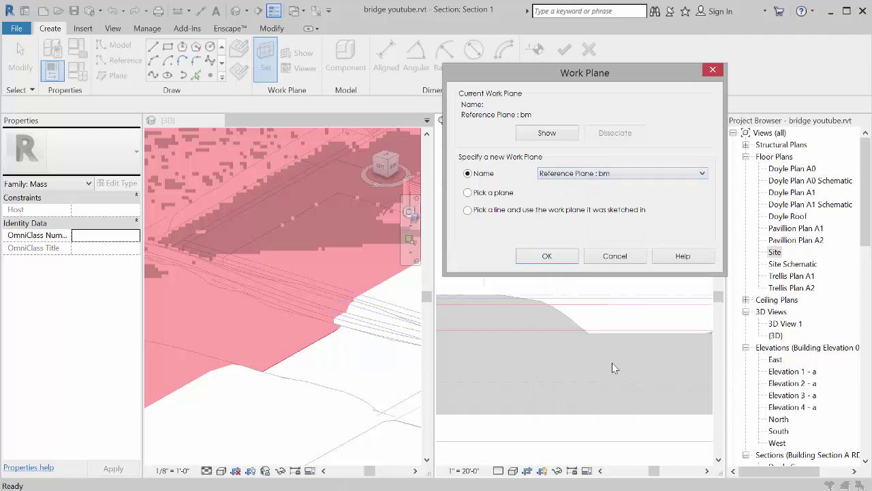
left_click(547, 257)
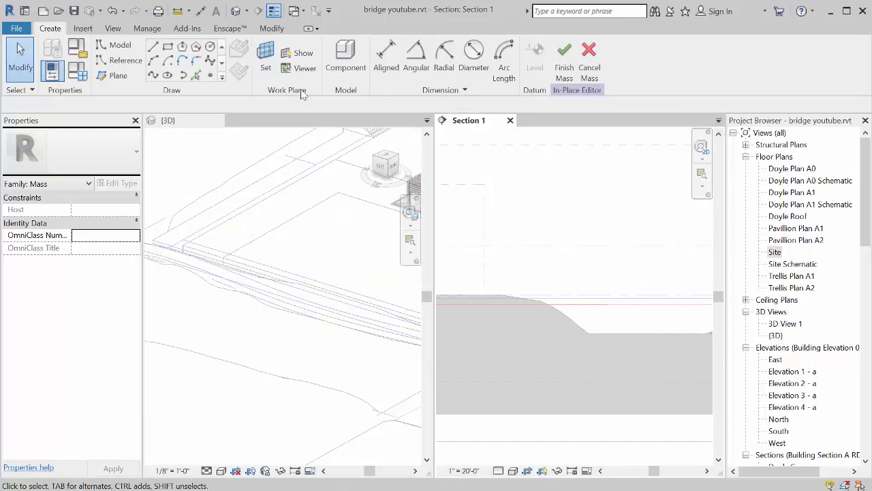
- Show the work plane to check its position in 3D and Section 1, then hide it
left_click(300, 53)
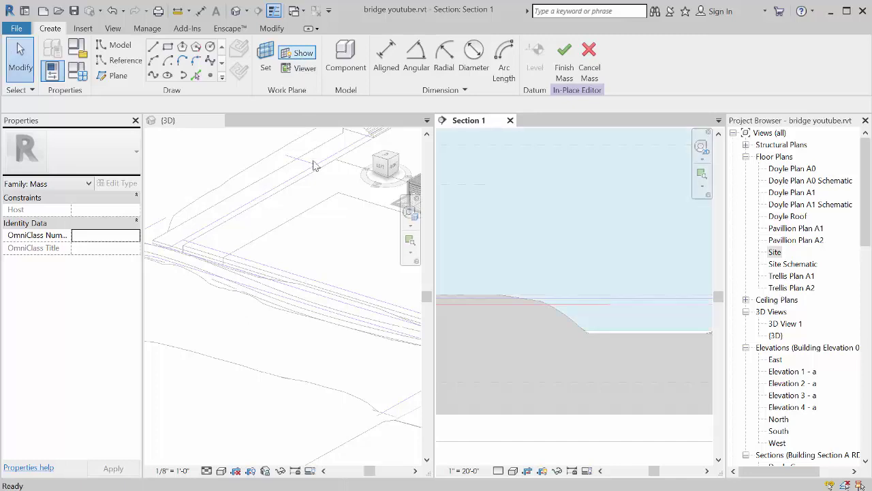
left_click(317, 248)
scroll(265, 261, "down", 4)
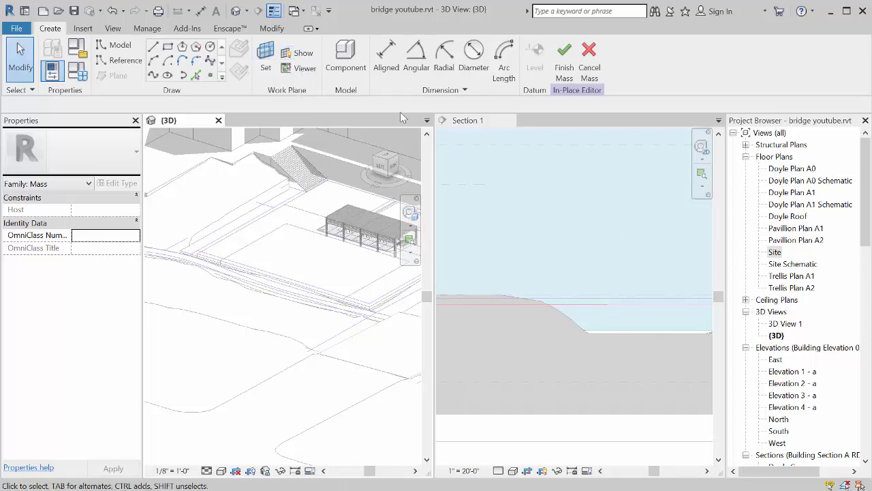
left_click(303, 54)
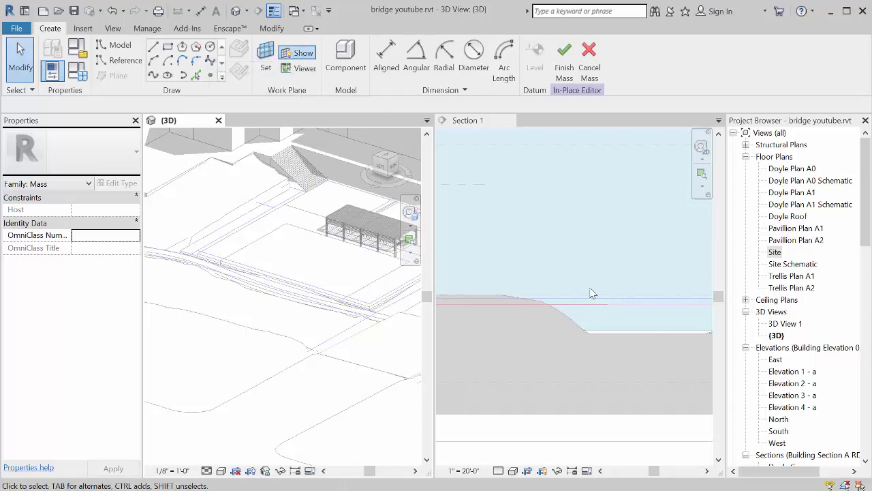
left_click(507, 166)
left_click(303, 54)
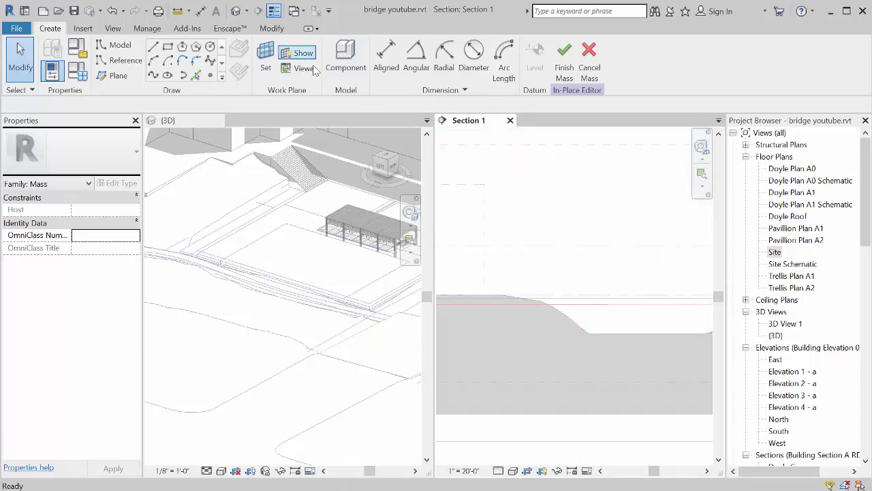
- Draw the first straight reference line along the level on the work plane
left_click(111, 61)
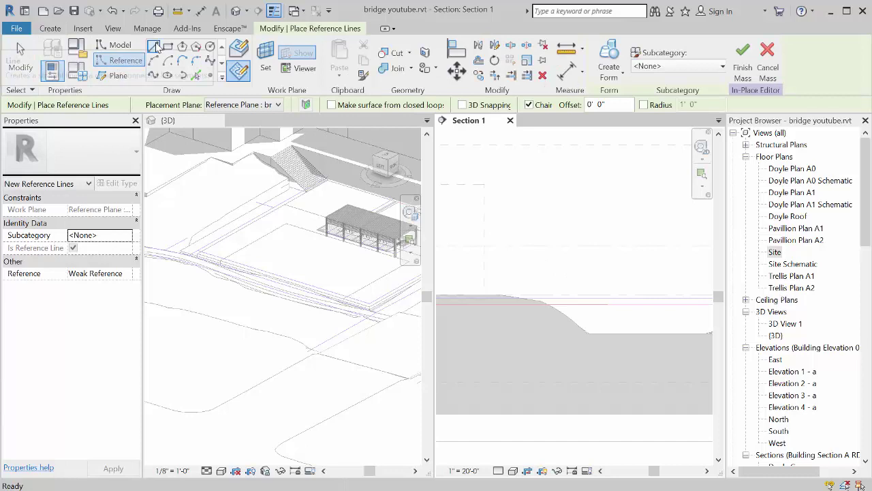
left_click(240, 72)
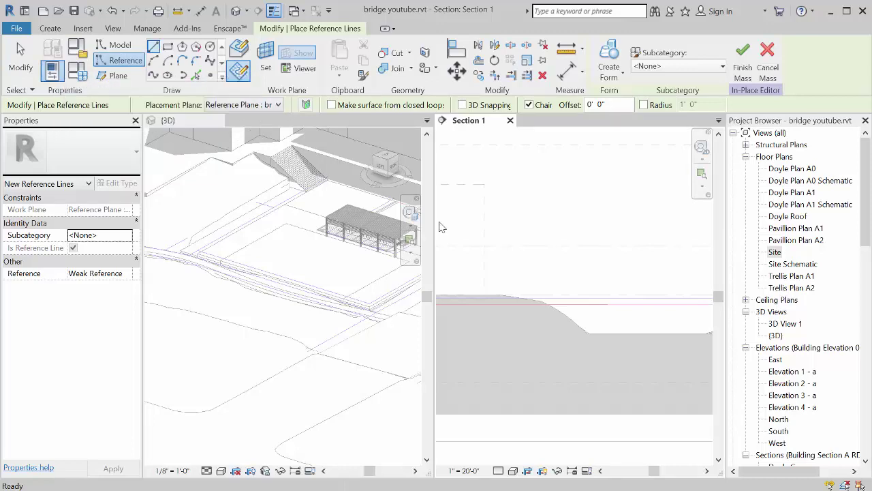
scroll(472, 301, "up", 3)
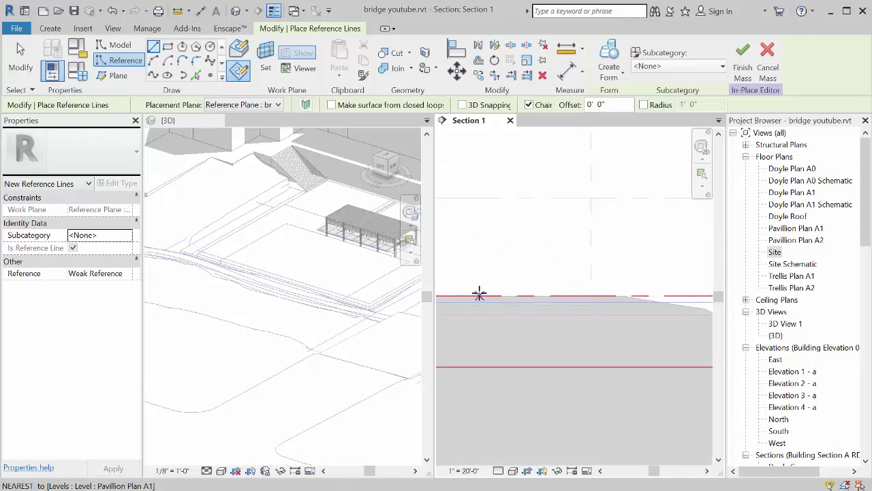
left_click(480, 296)
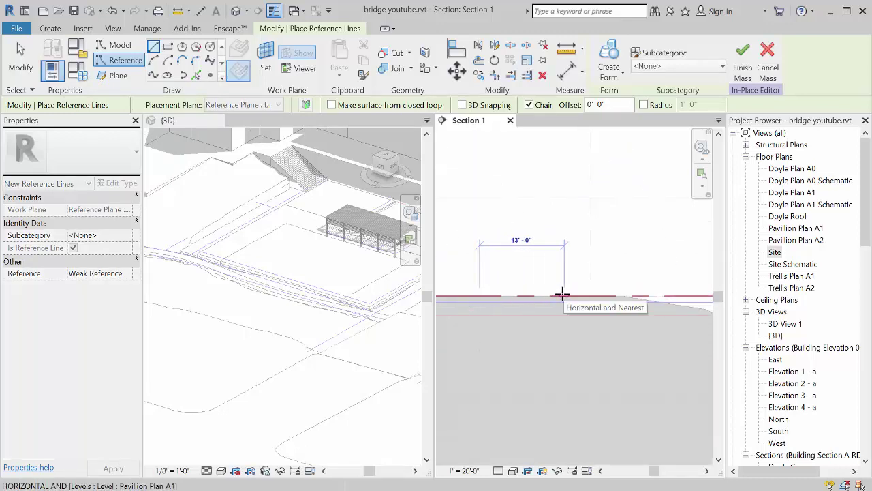
left_click(557, 295)
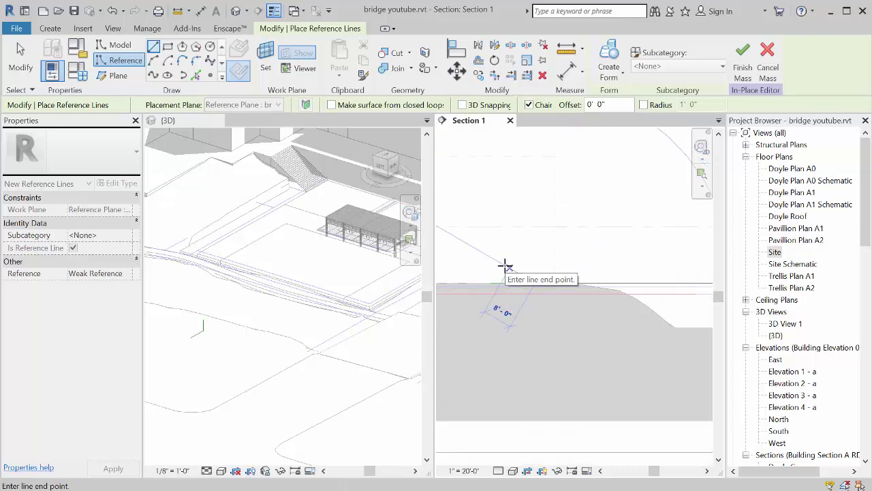
scroll(504, 266, "down", 1)
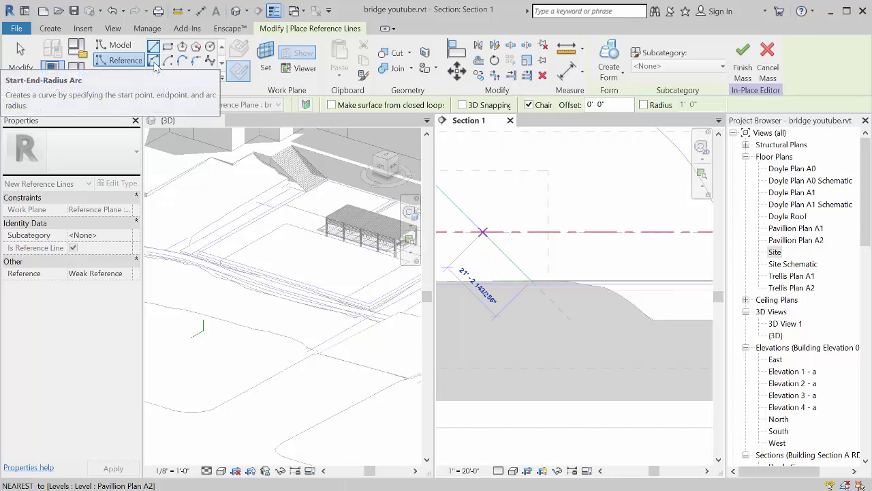
scroll(492, 246, "down", 2)
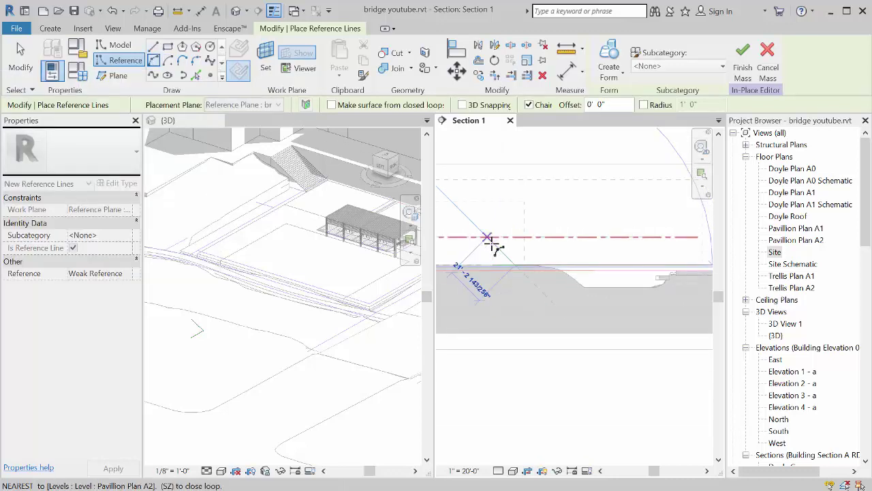
scroll(589, 251, "up", 4)
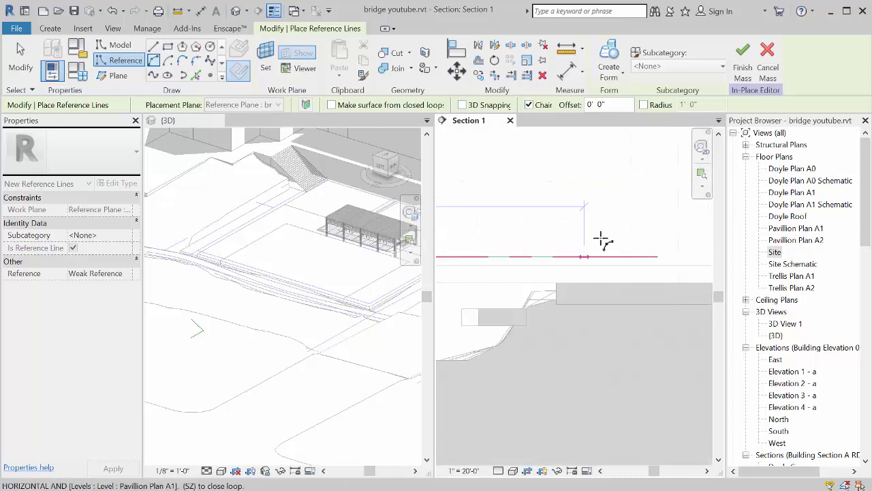
scroll(614, 263, "up", 1)
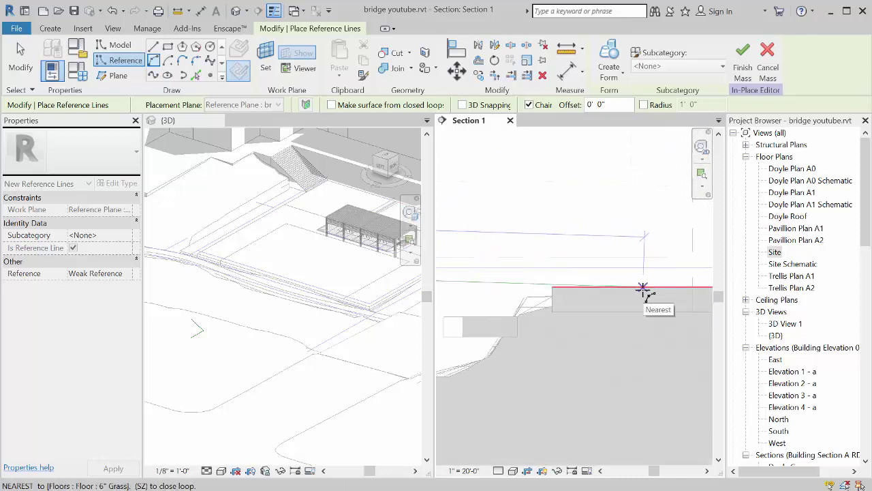
- Add a shallow arc reference line ending at the floor edge
left_click(643, 288)
scroll(629, 257, "down", 3)
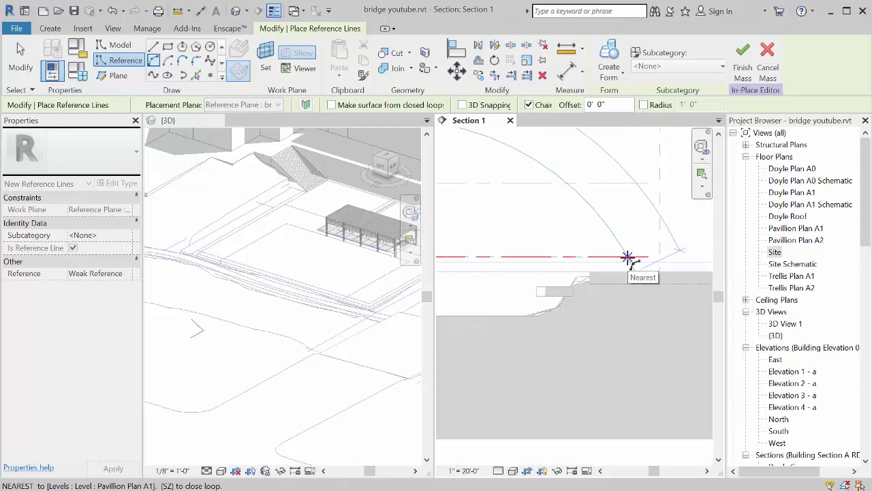
left_click(538, 236)
scroll(527, 252, "up", 1)
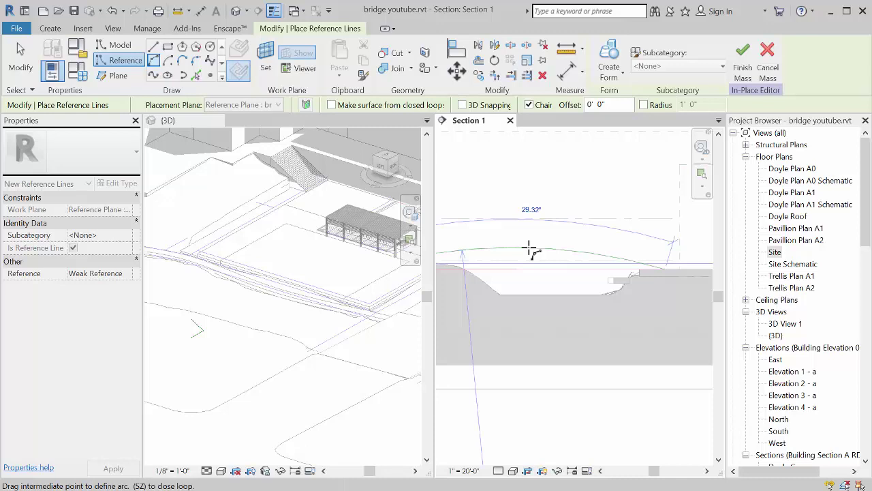
left_click(529, 250)
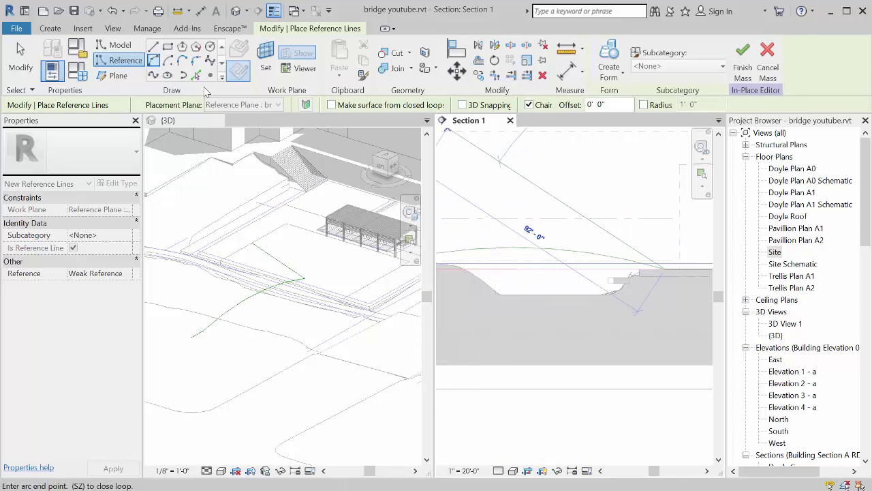
- Finish the profile with a 12' straight reference line
left_click(154, 46)
scroll(505, 218, "down", 2)
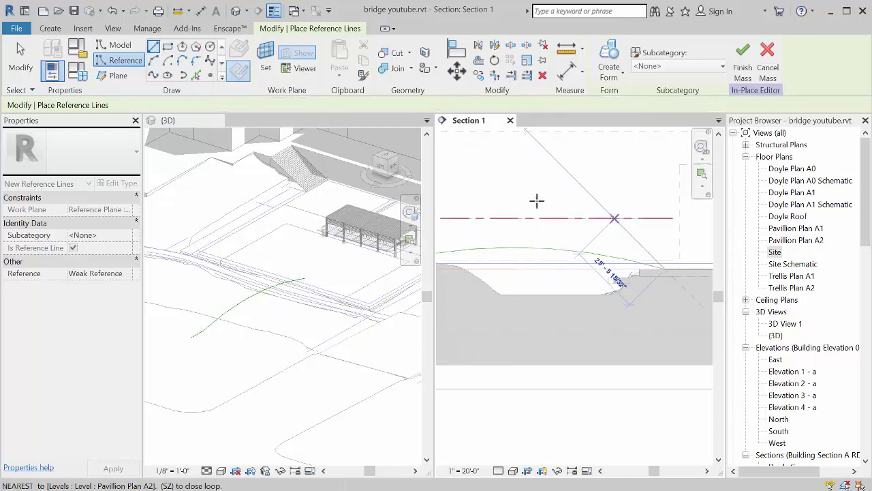
scroll(596, 235, "up", 2)
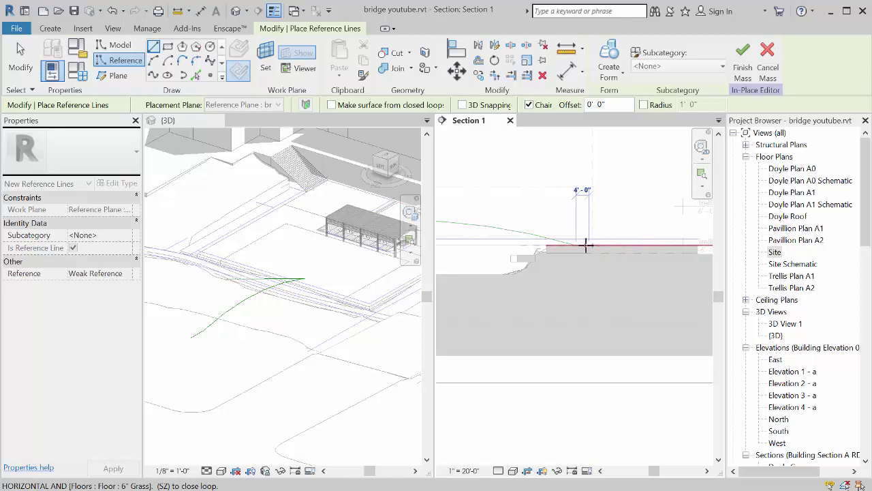
type("12")
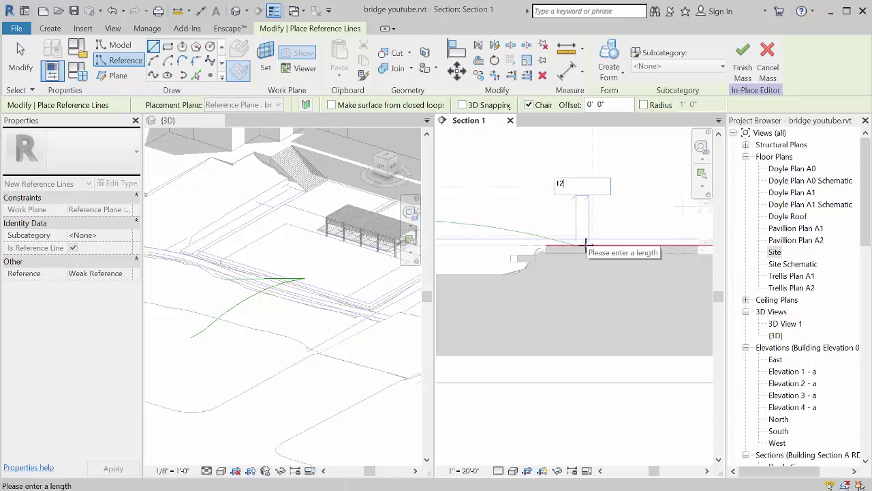
key("Return")
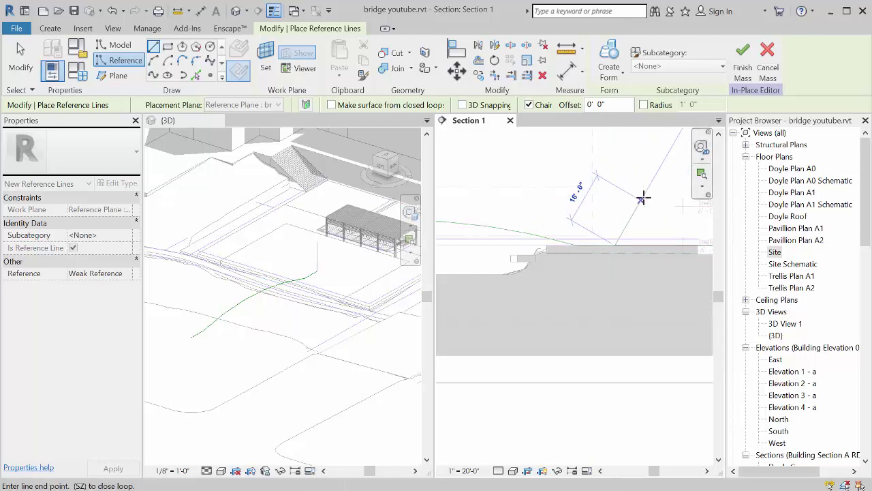
key("Escape")
key("Escape")
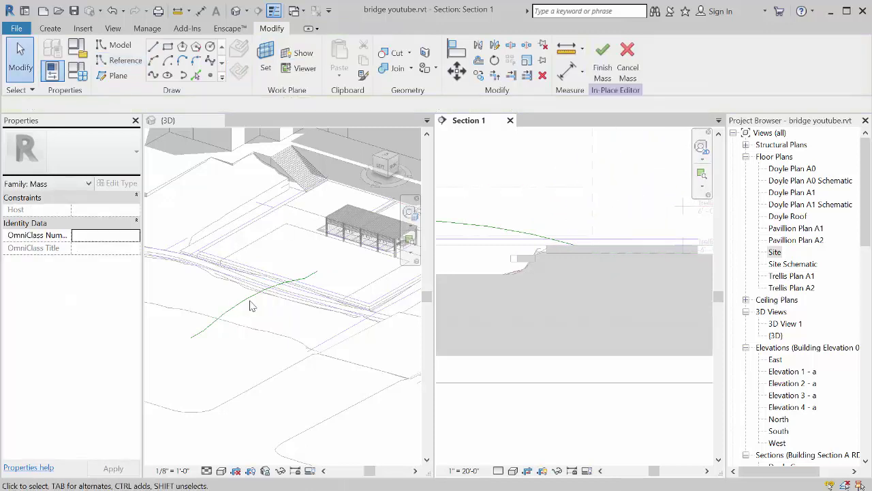
- Check the bridge profile in the 3D view, then return to Section 1
left_click(236, 321)
scroll(236, 310, "up", 3)
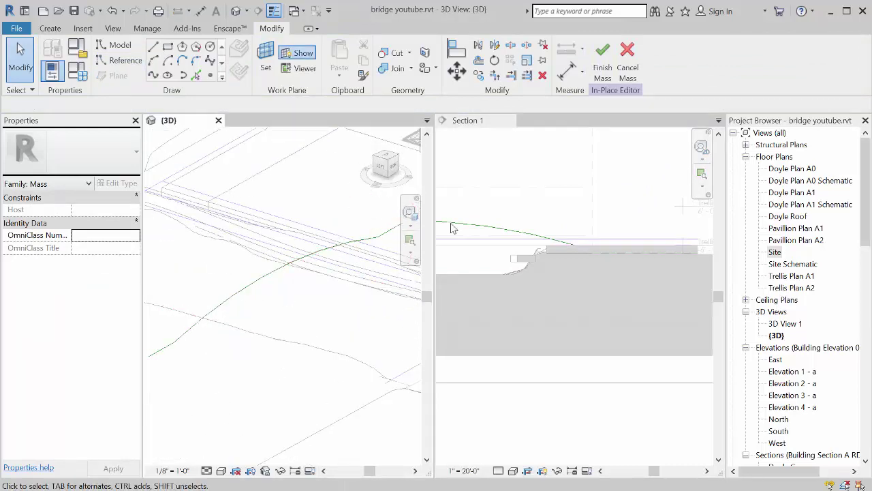
left_click(649, 233)
scroll(620, 216, "down", 2)
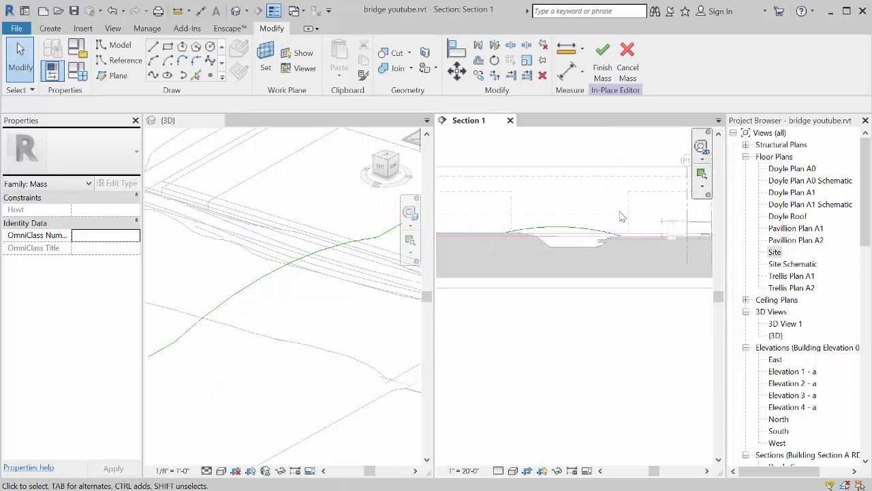
scroll(557, 230, "up", 2)
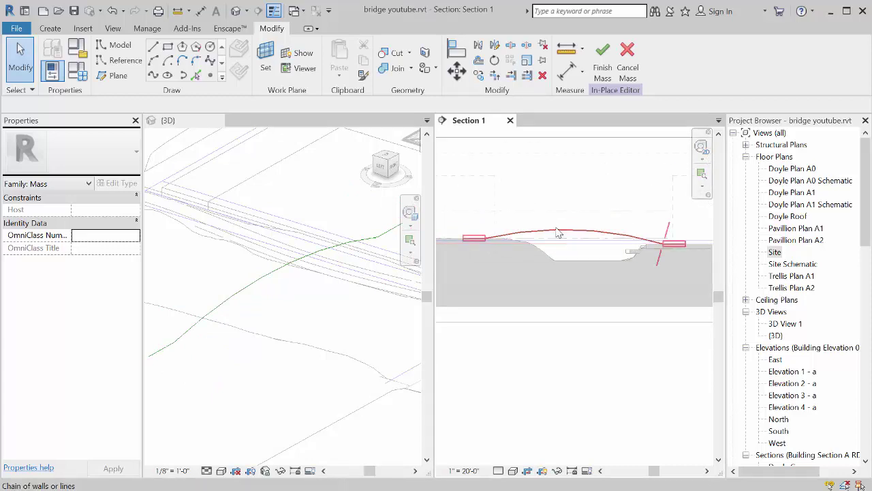
- Copy the straight–arc–straight reference line chain 16' upward
left_click(557, 232)
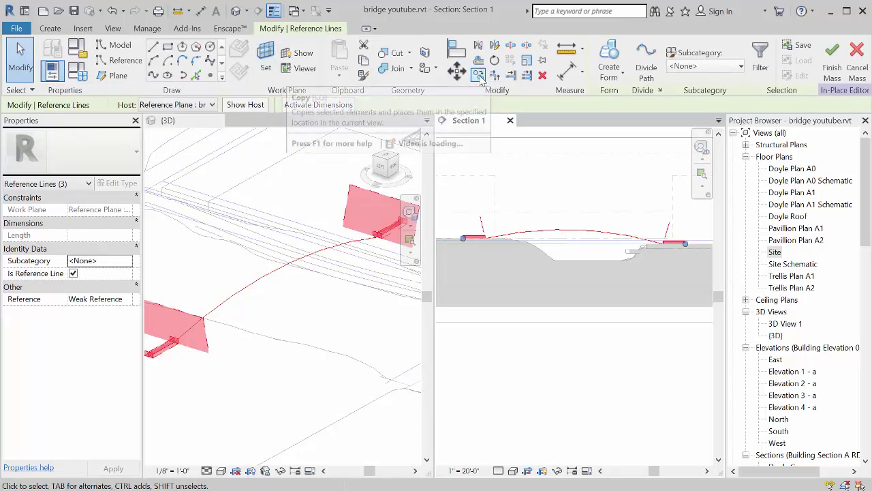
key("Escape")
left_click(575, 235)
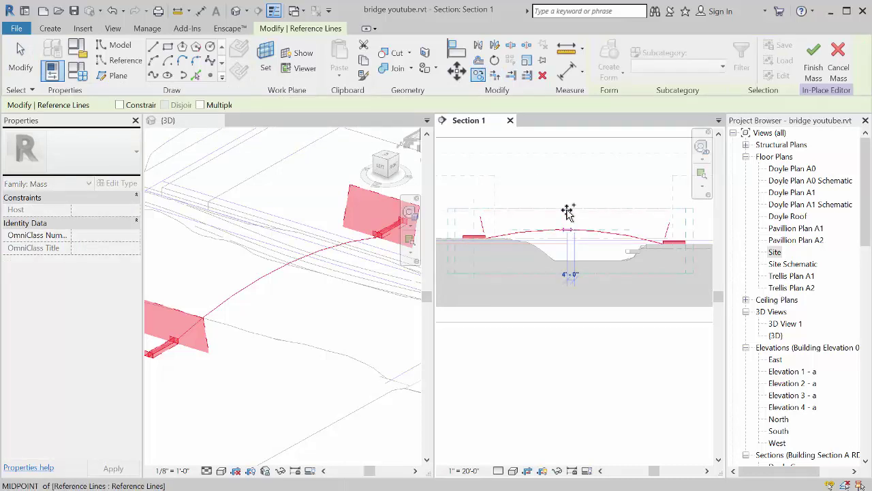
type("1")
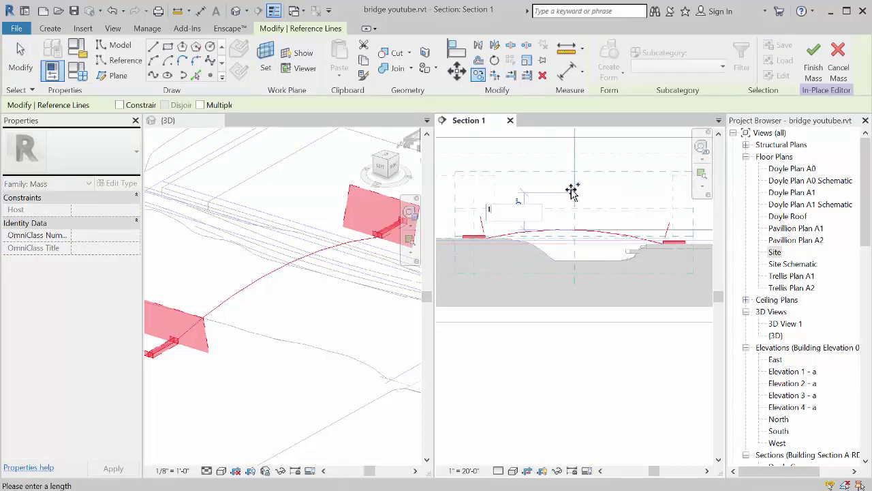
type("6")
key("Return")
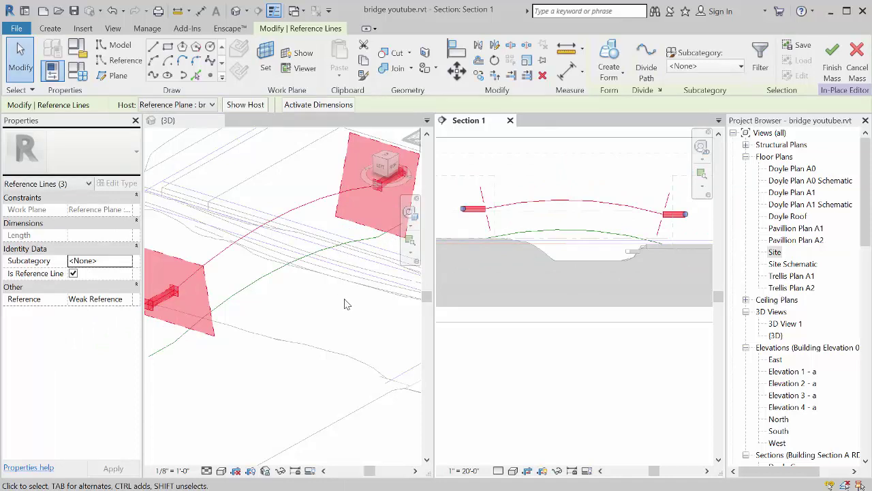
- Orbit the 3D view to see both bridge profiles
left_click(339, 294)
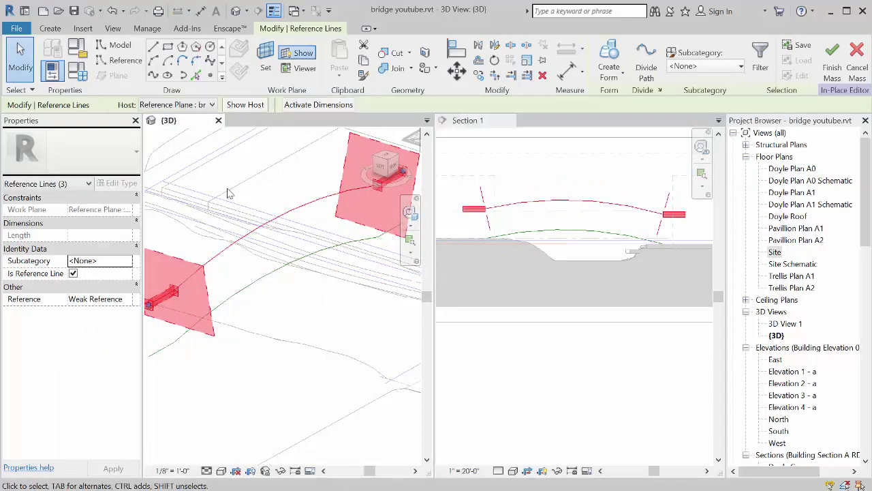
left_click(289, 176)
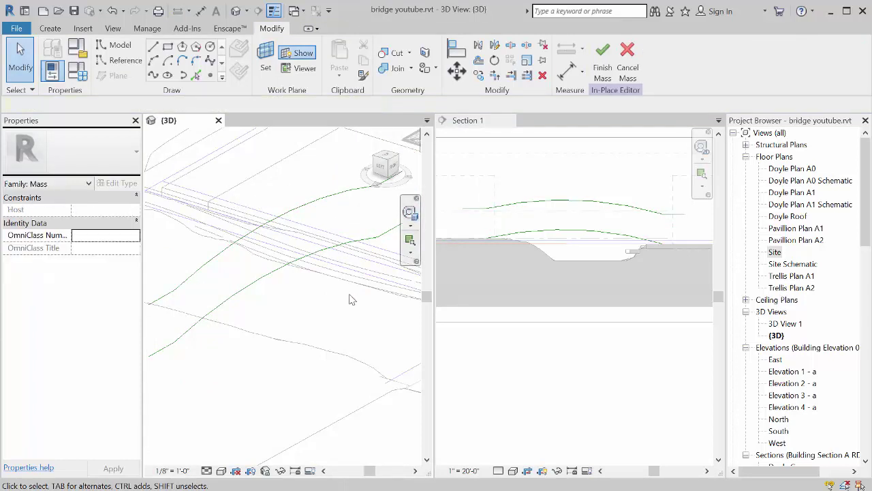
scroll(259, 308, "down", 3)
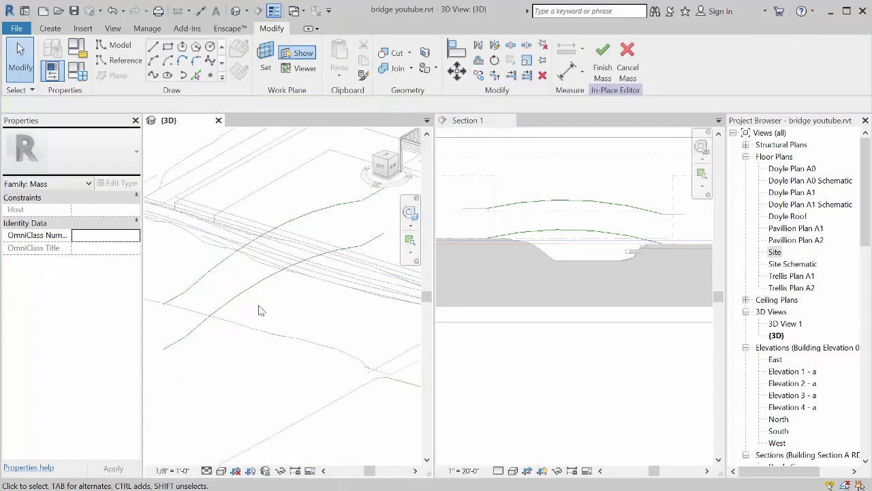
middle_click_drag(259, 307, 231, 260, "shift")
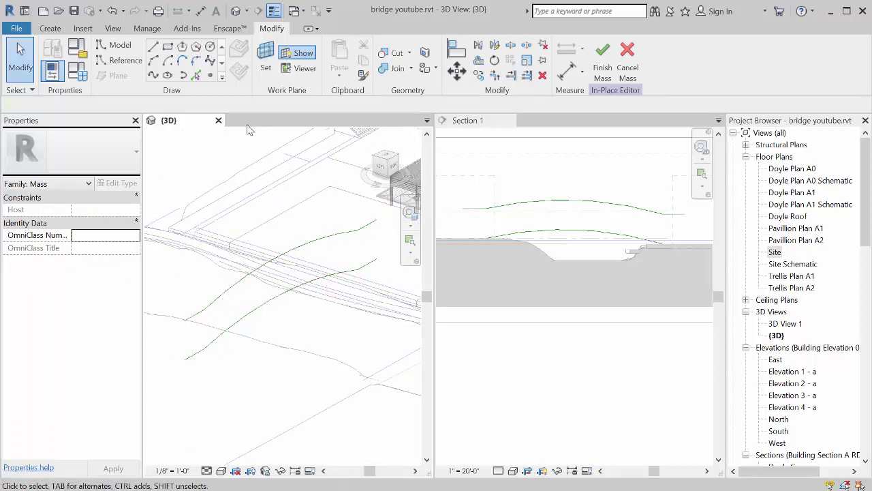
- Switch the placement plane to Reference Plane : bn and hide the work plane display
left_click(266, 65)
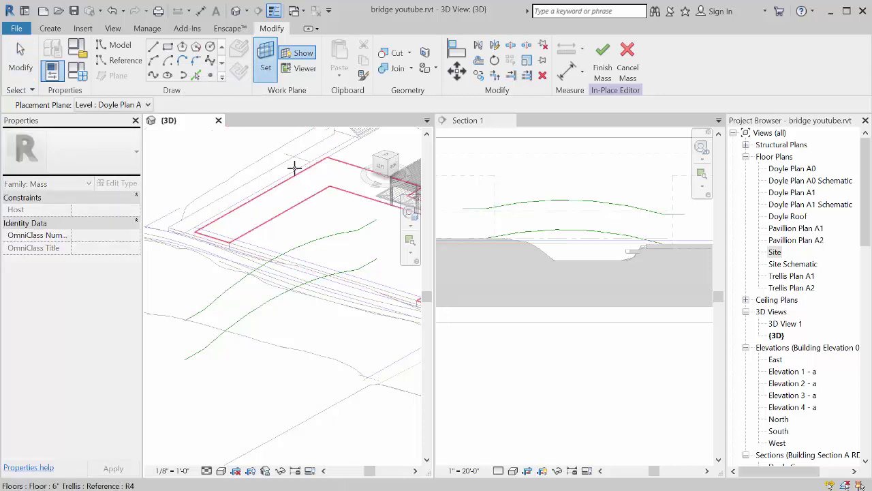
left_click(148, 105)
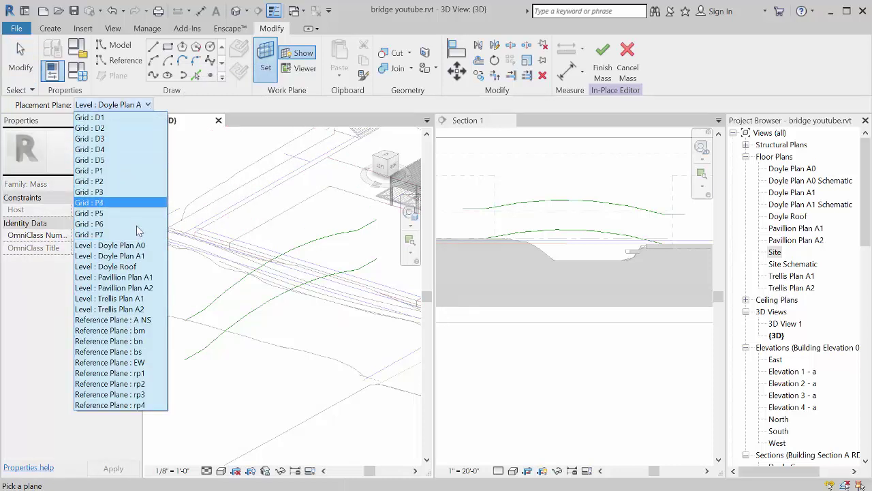
left_click(145, 341)
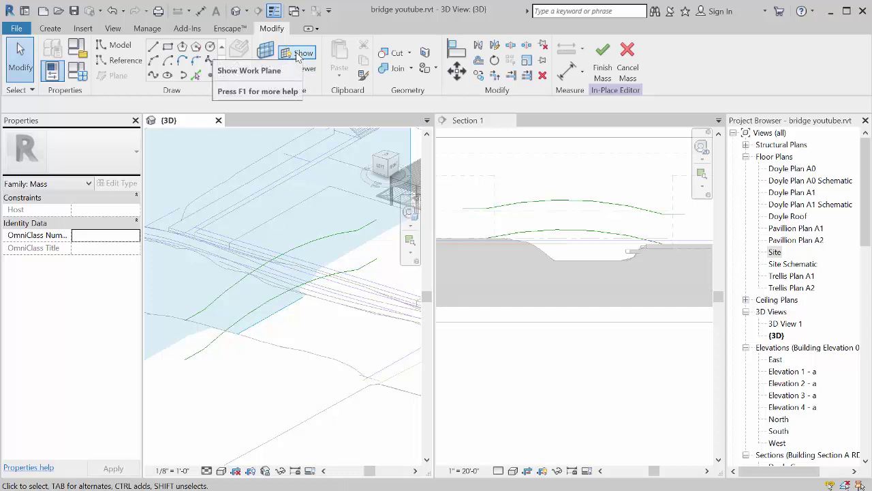
left_click(296, 55)
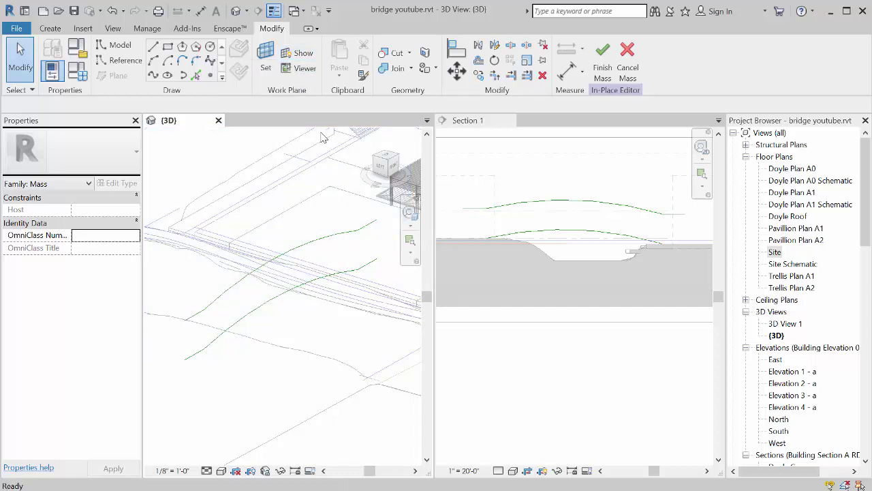
- Trace the upper green curve chain as reference lines on plane bn
left_click(119, 60)
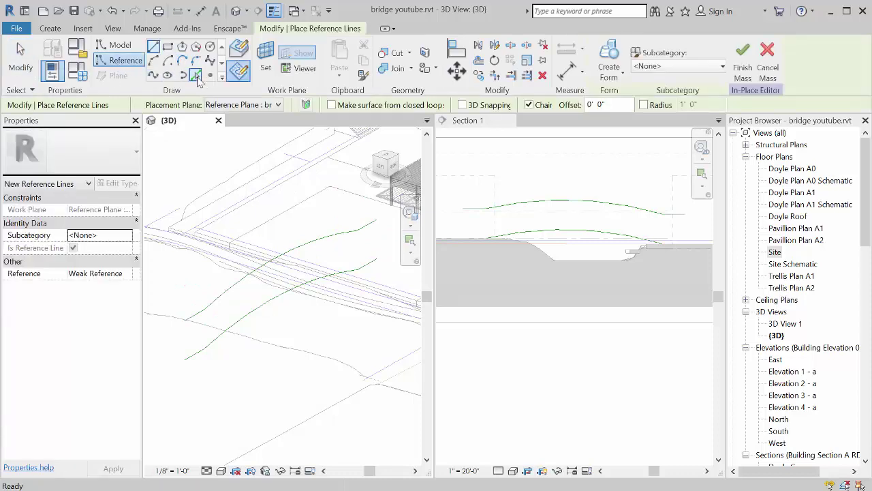
left_click(196, 77)
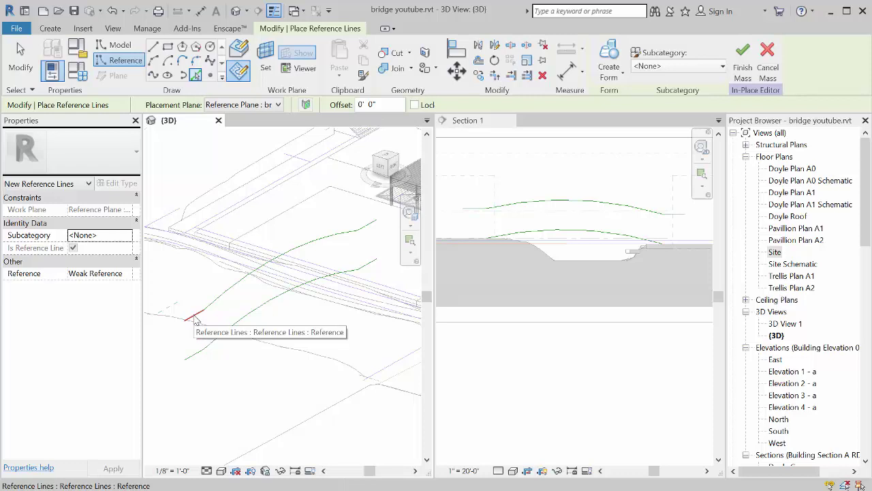
key("Tab")
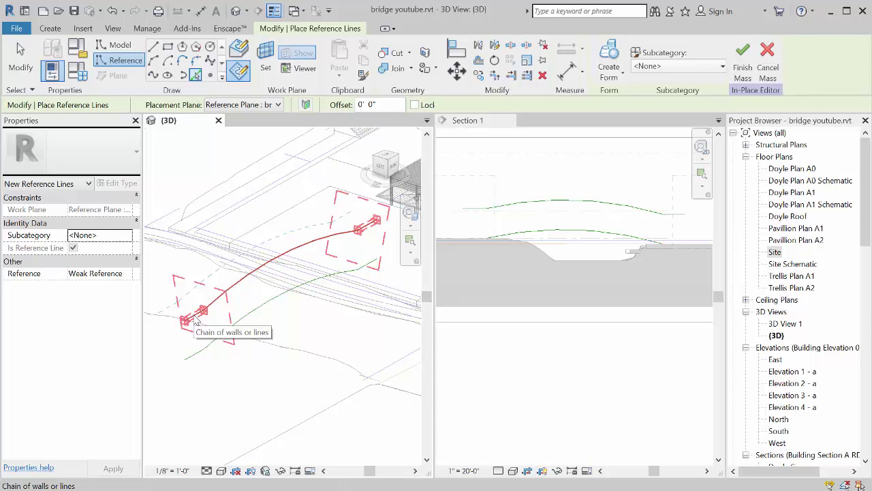
left_click(196, 320)
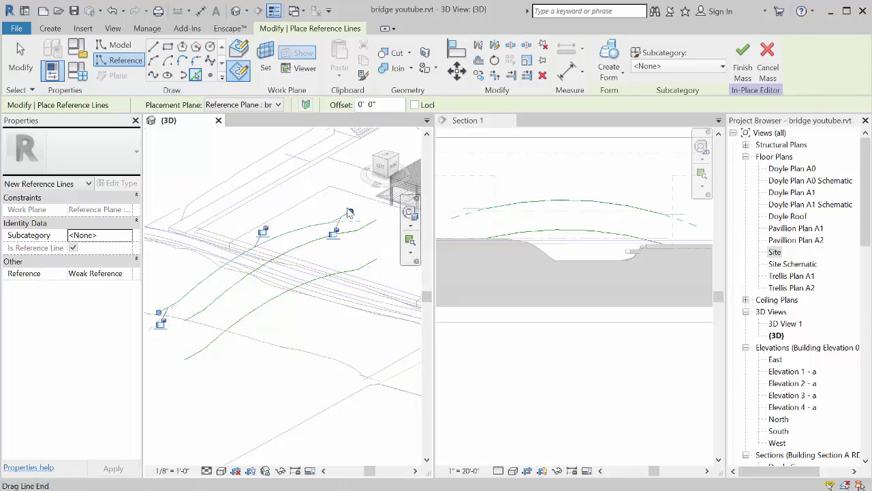
- Switch the placement plane to bs and trace the lower curve chain
left_click(278, 104)
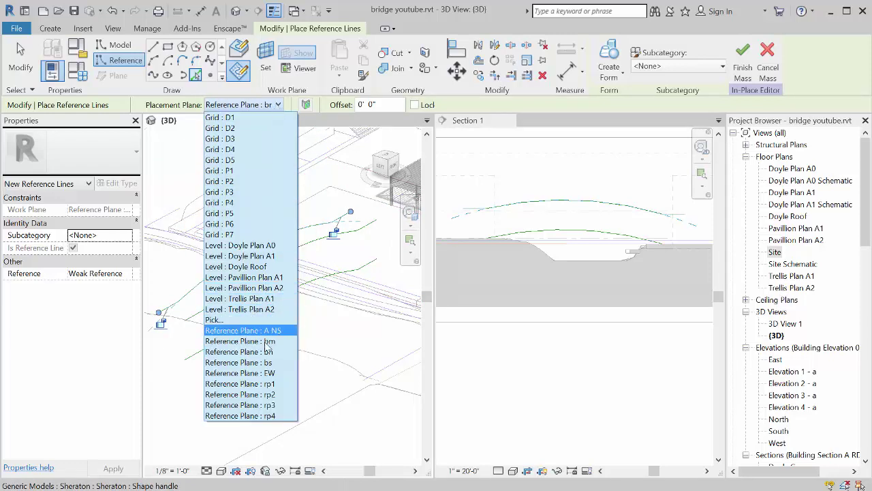
left_click(239, 362)
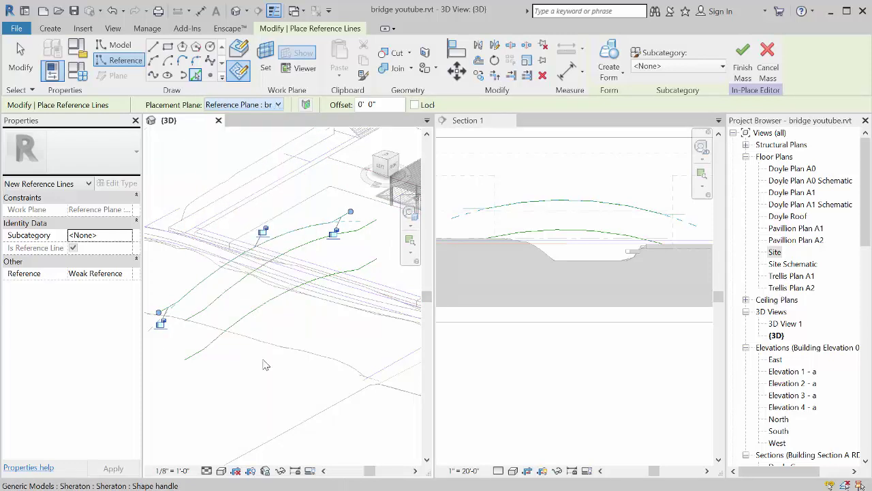
key("Tab")
left_click(195, 323)
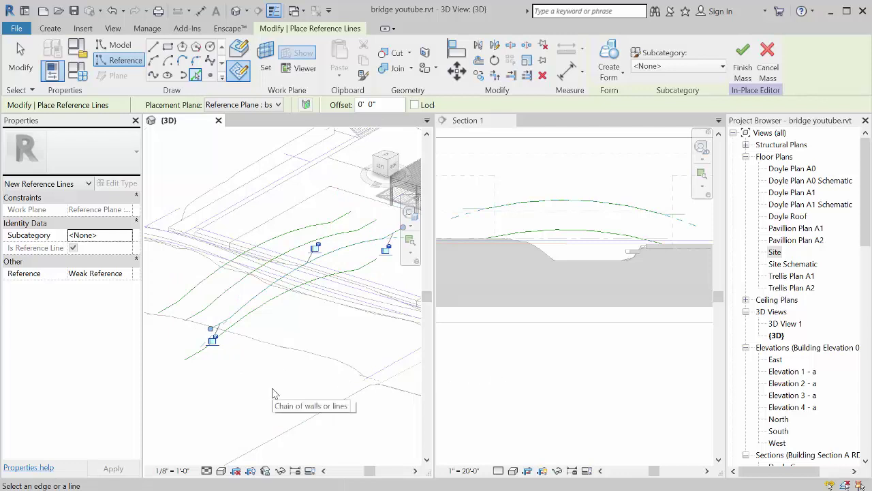
key("Escape")
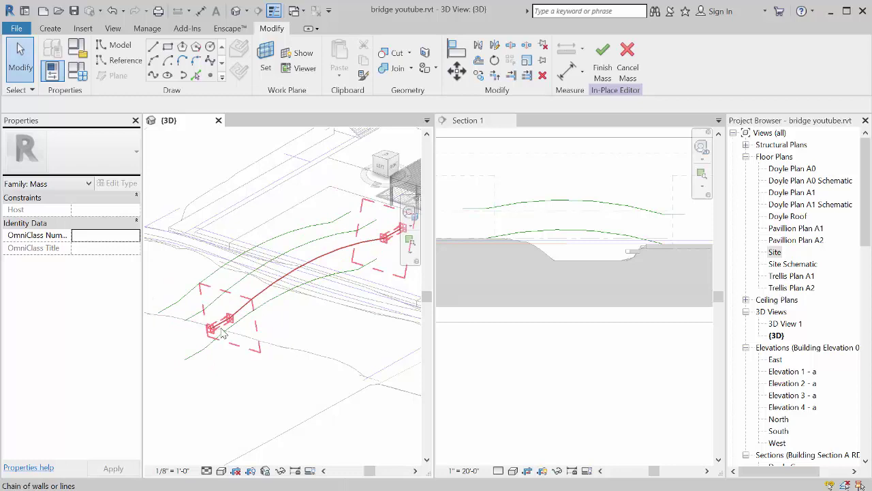
- Move both traced reference line chains, six lines in all, 8' down in Section 1
left_click(222, 332)
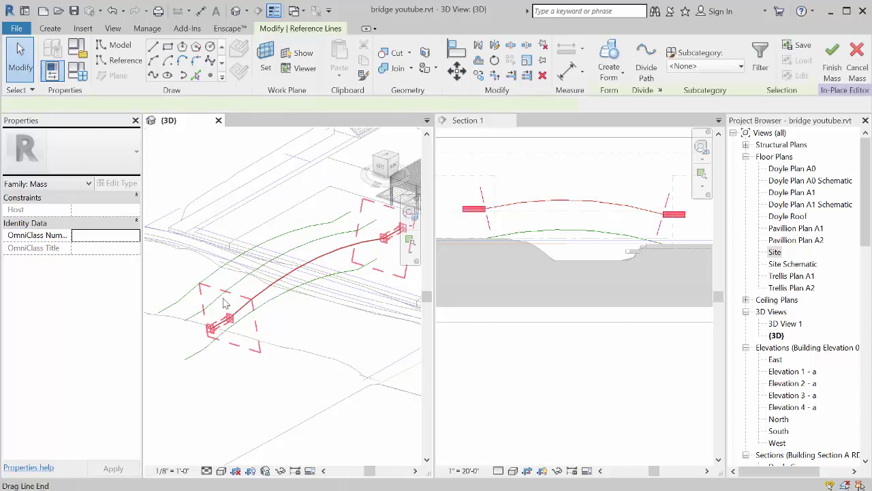
left_click(210, 275, "ctrl")
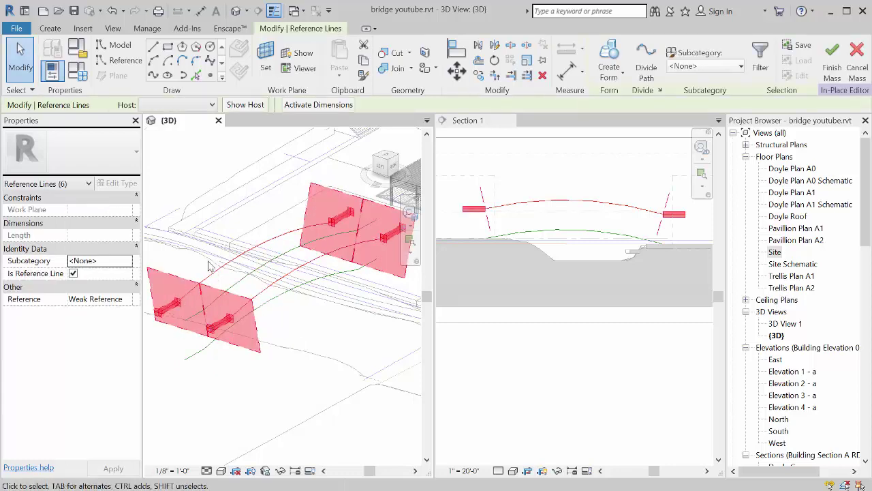
left_click(545, 366)
left_click(455, 70)
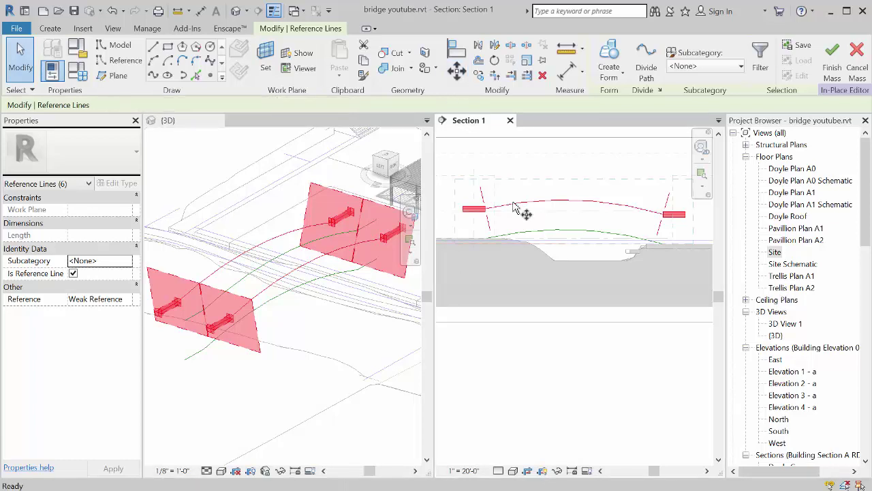
left_click(589, 366)
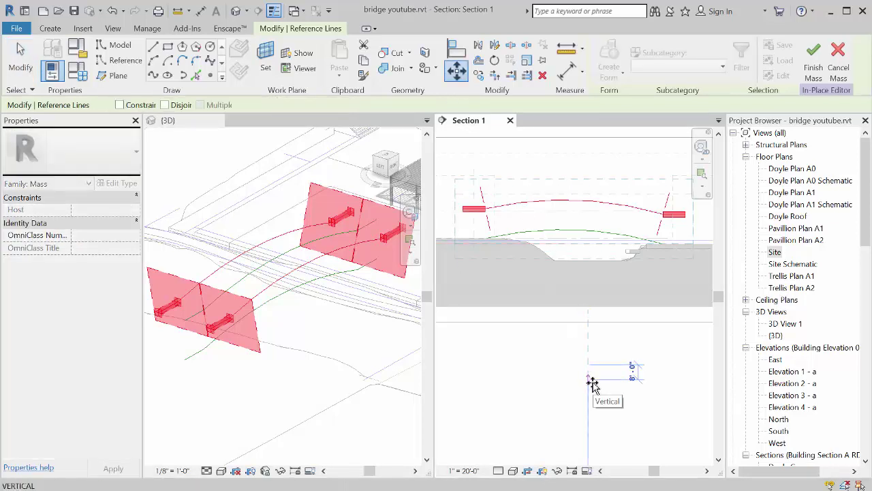
type("8")
key("Return")
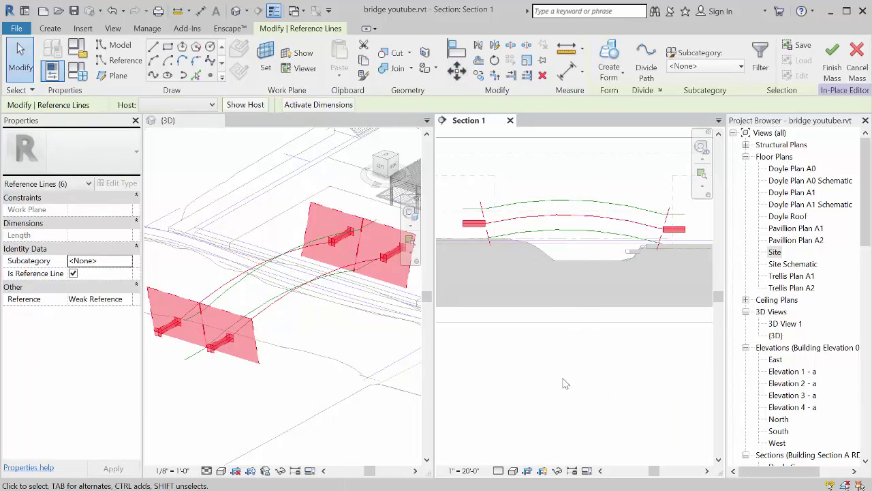
key("Escape")
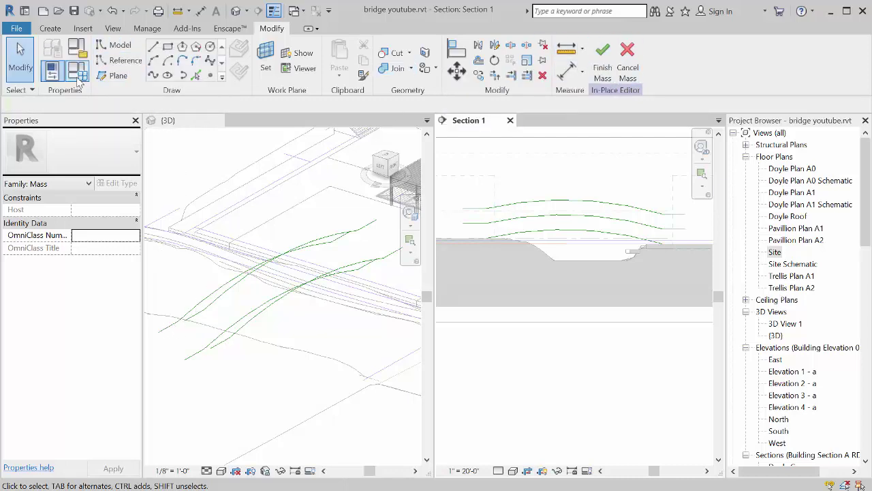
- Draw a short model line from the reference curve's left endpoint in Section 1
left_click(117, 46)
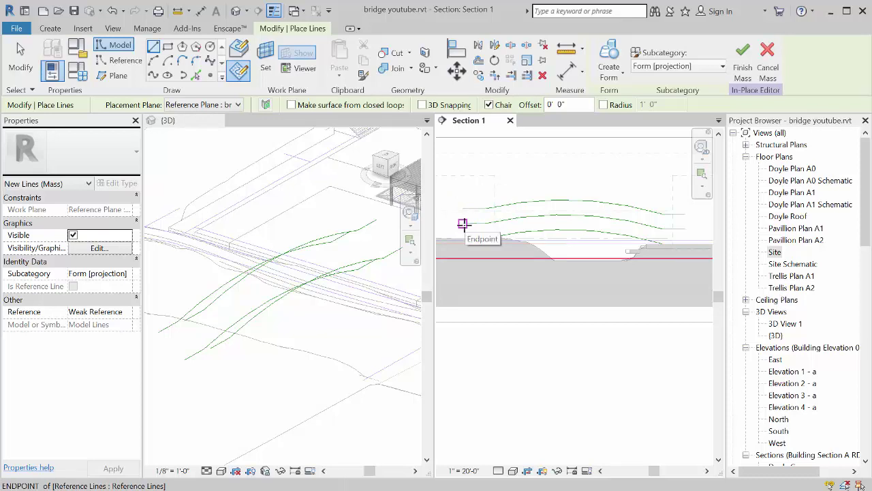
left_click(463, 224)
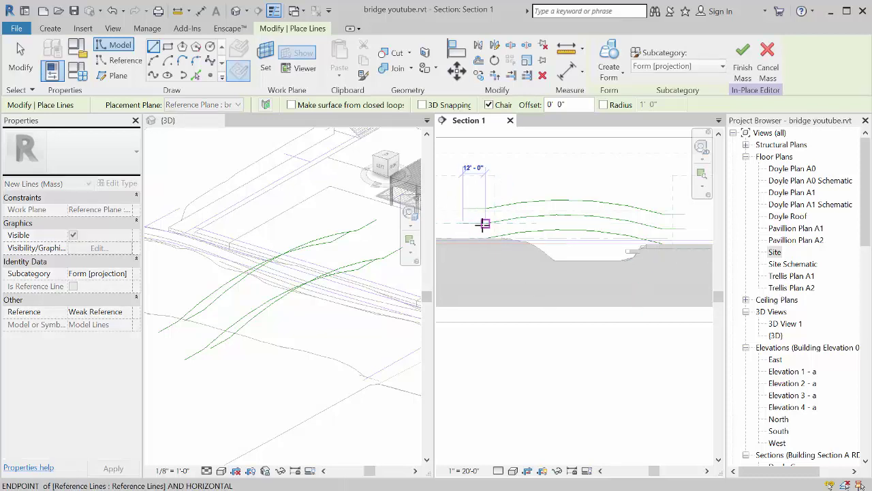
left_click(483, 224)
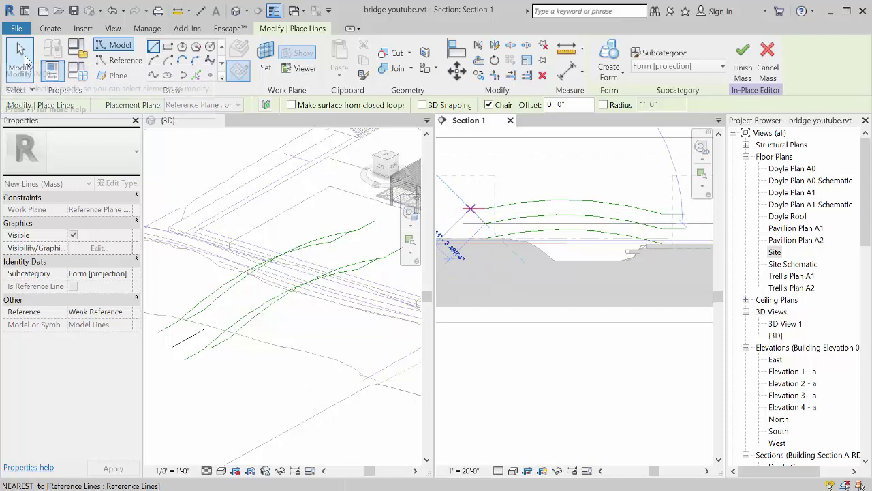
left_click(23, 58)
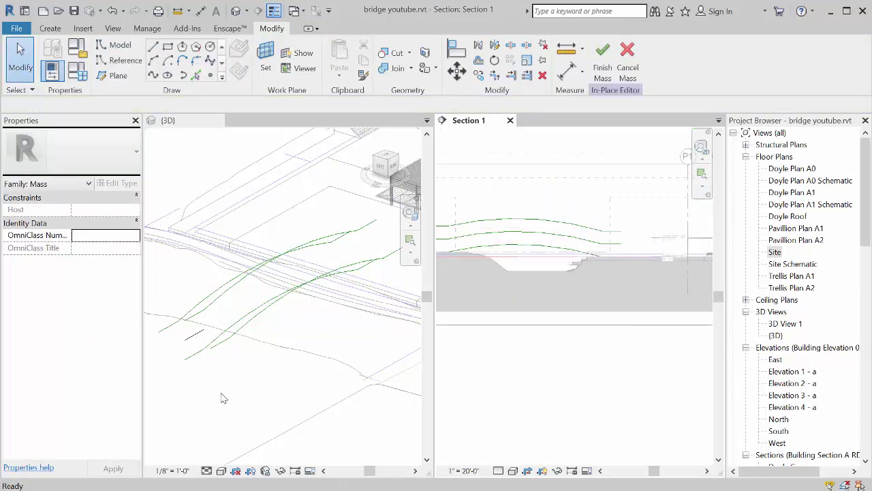
- Finish mass Br 01 from the 3D view, then reopen it in place and finish again
middle_click_drag(220, 398, 234, 320, "shift")
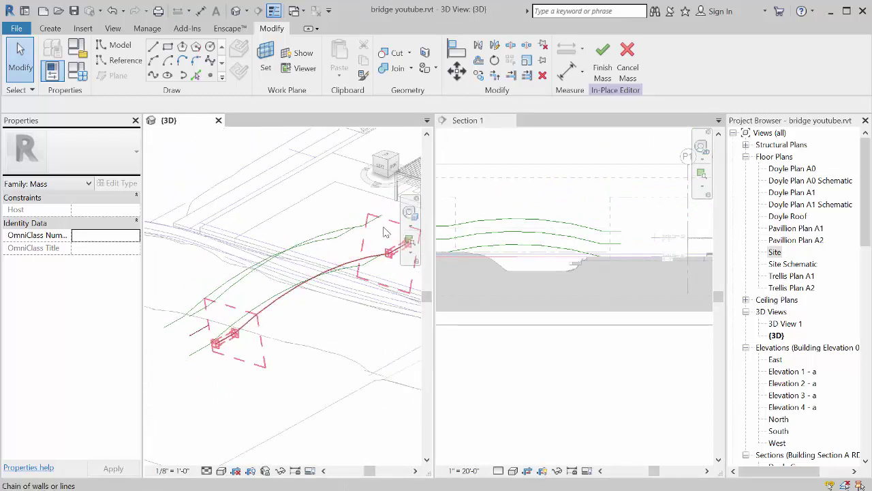
left_click(604, 72)
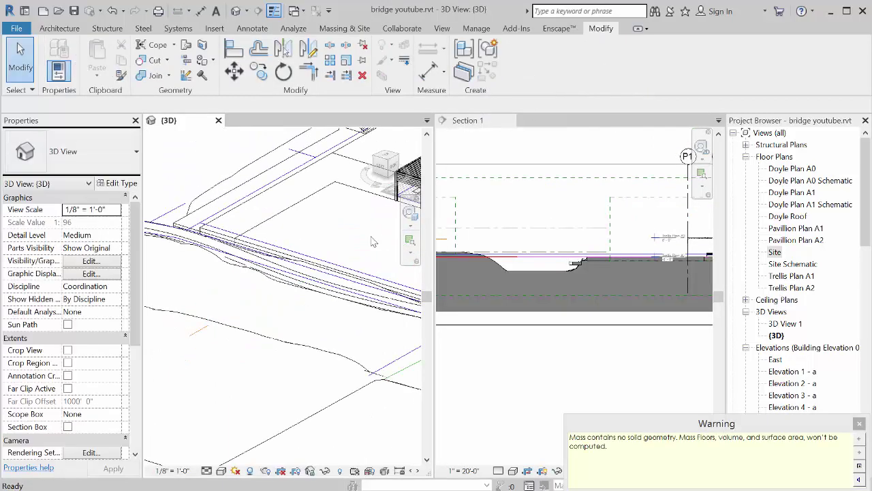
left_click(199, 341)
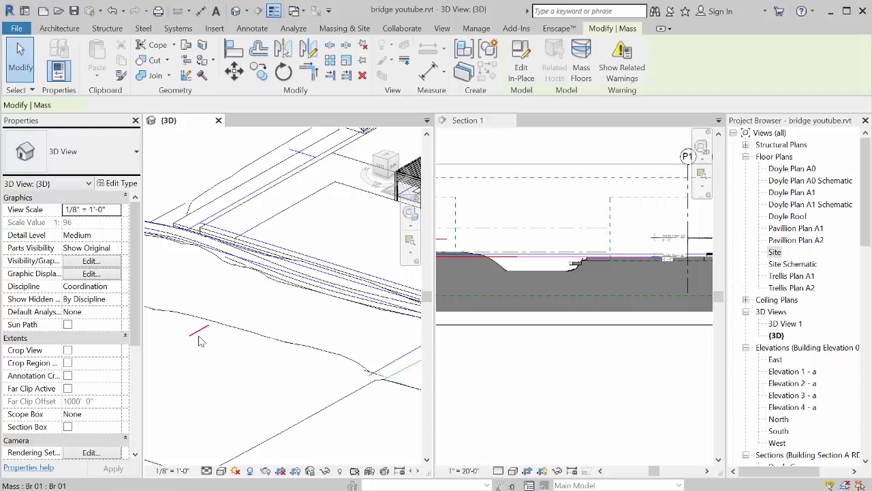
left_click(521, 68)
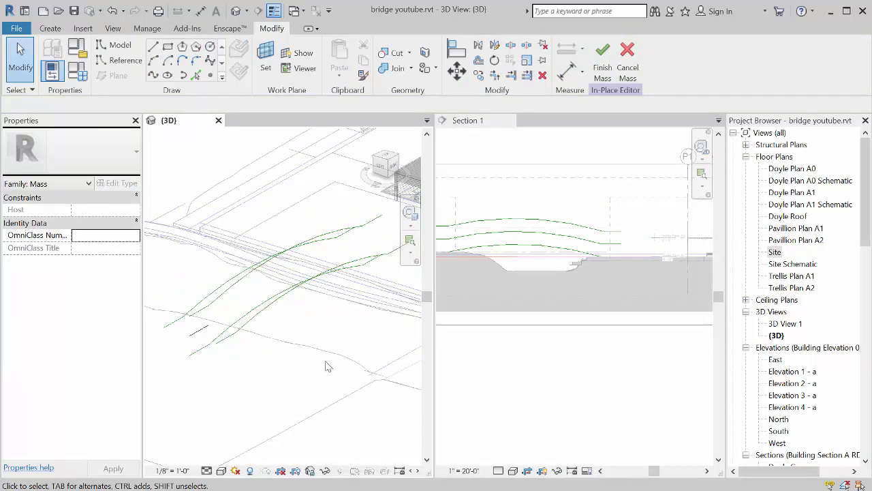
left_click(602, 65)
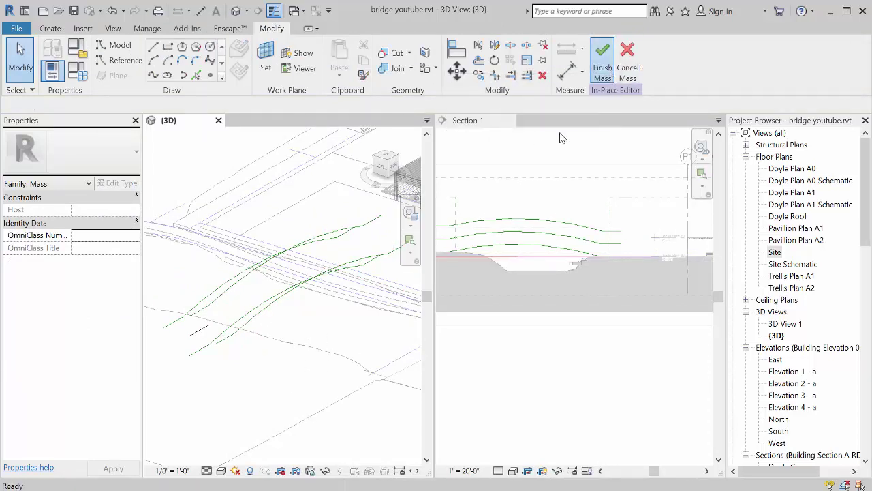